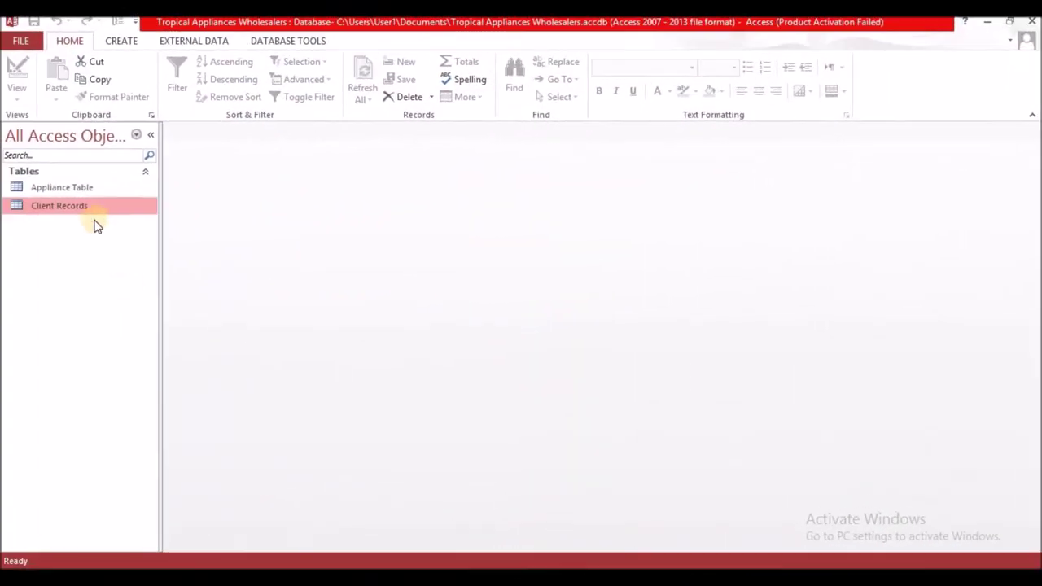
Open the Client Records table in Design view and set the Client Name field's Indexed property to Yes (Duplicates OK)
{"action": "double_click", "coordinate": [86, 210]}
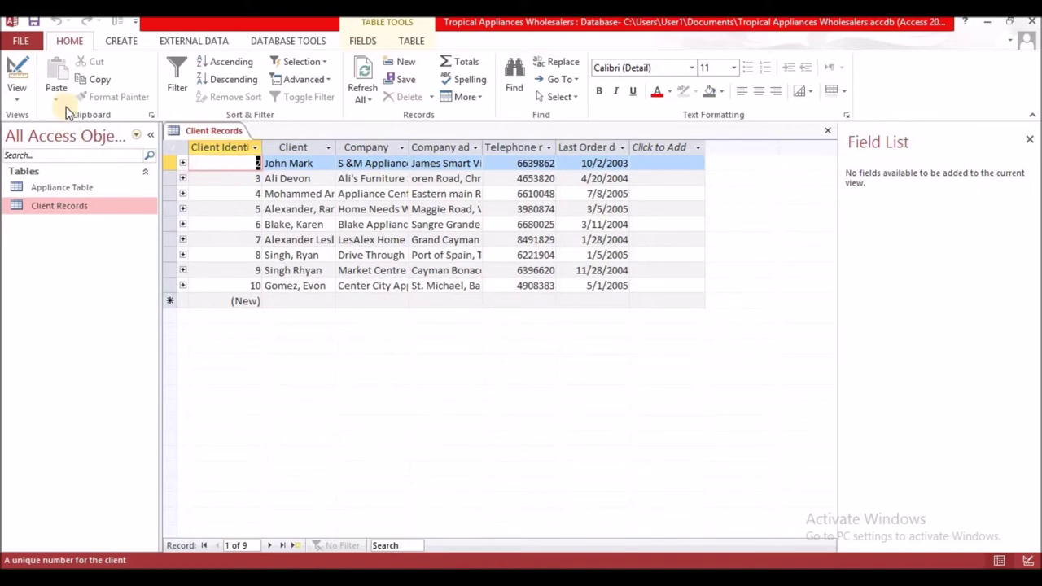
{"action": "left_click", "coordinate": [15, 78]}
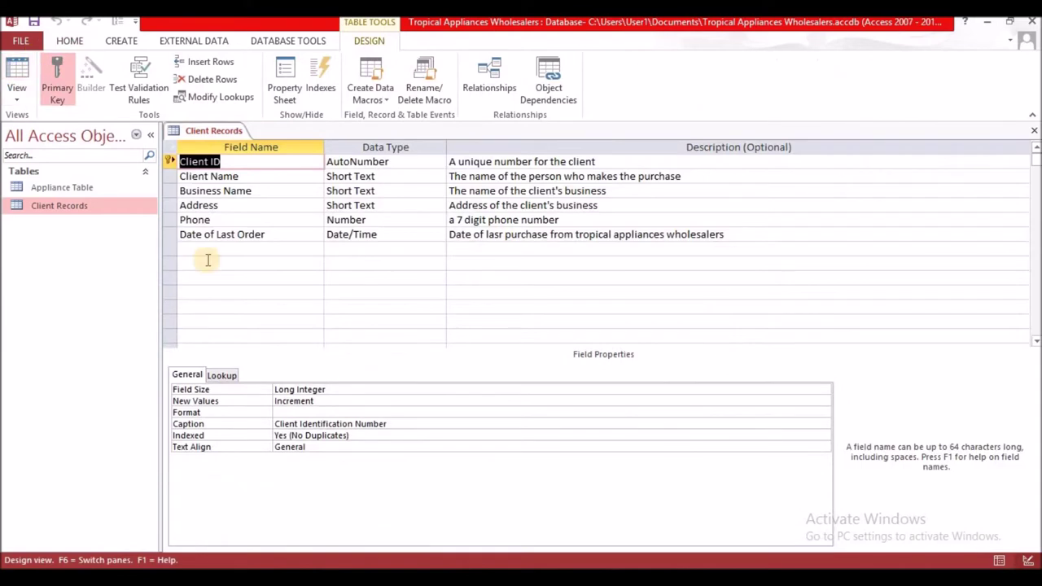
{"action": "left_click", "coordinate": [220, 177]}
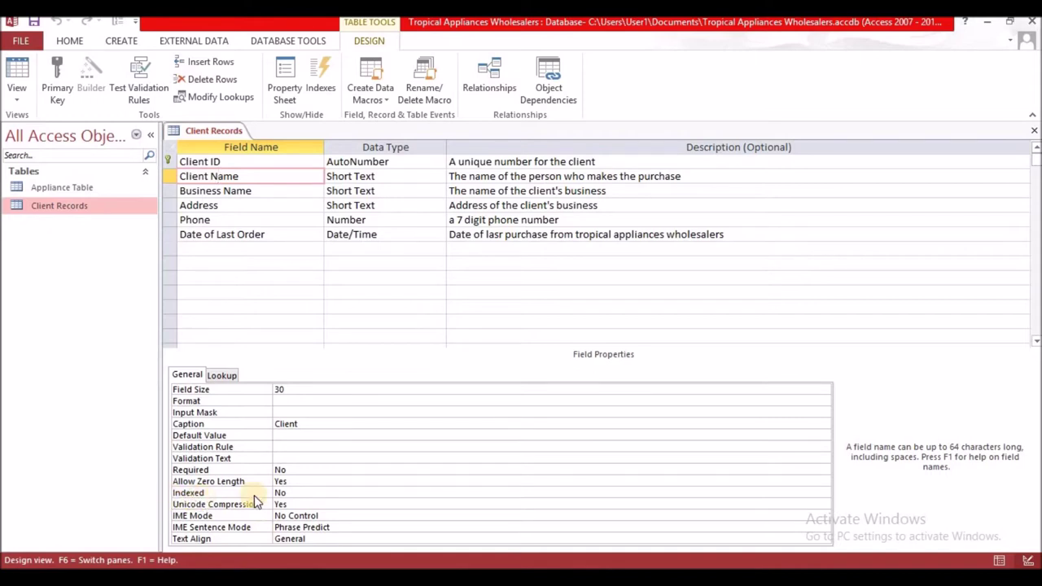
{"action": "left_click", "coordinate": [305, 493]}
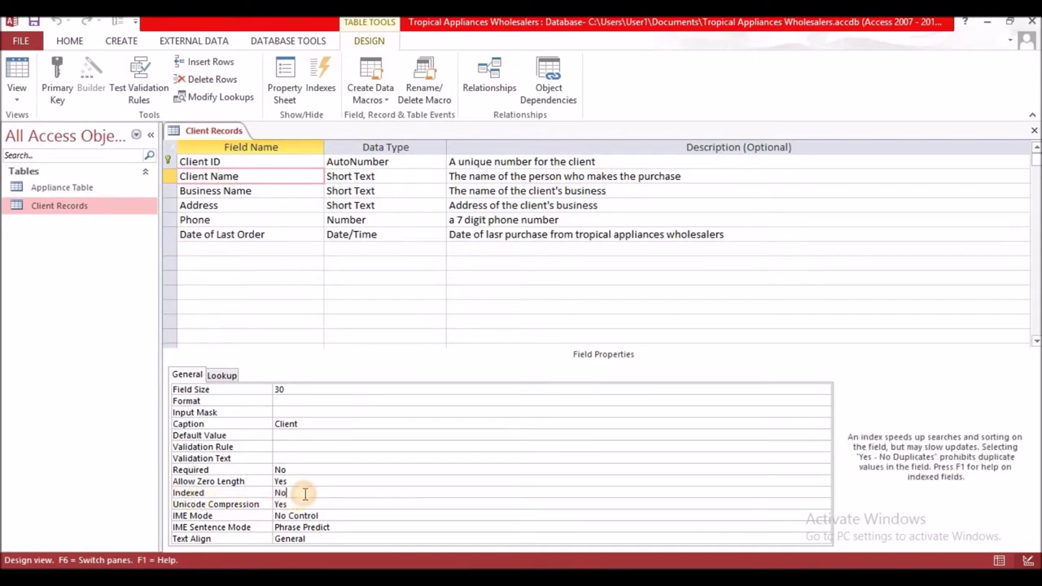
{"action": "left_click", "coordinate": [824, 494]}
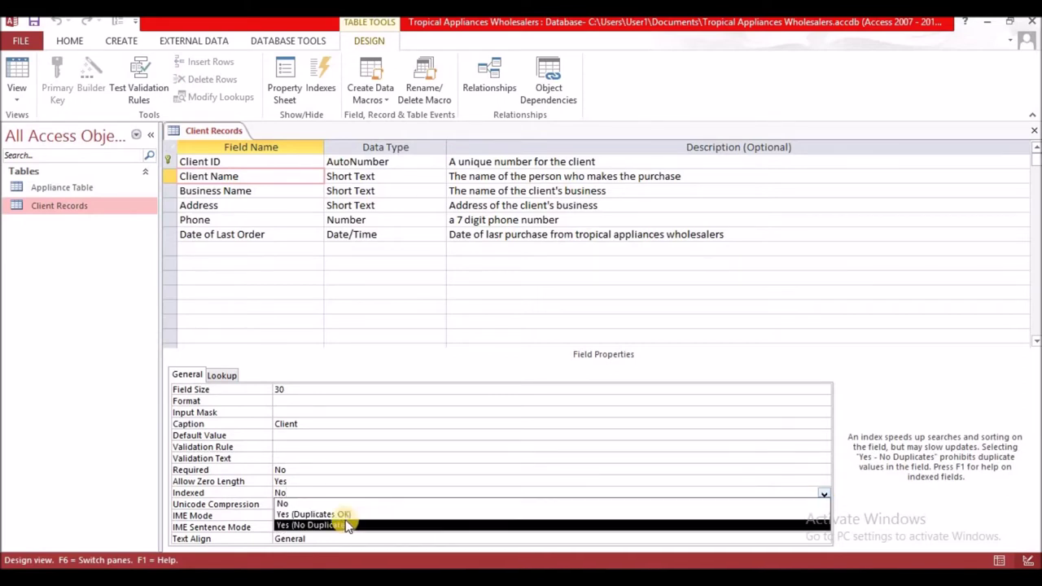
{"action": "left_click", "coordinate": [288, 515]}
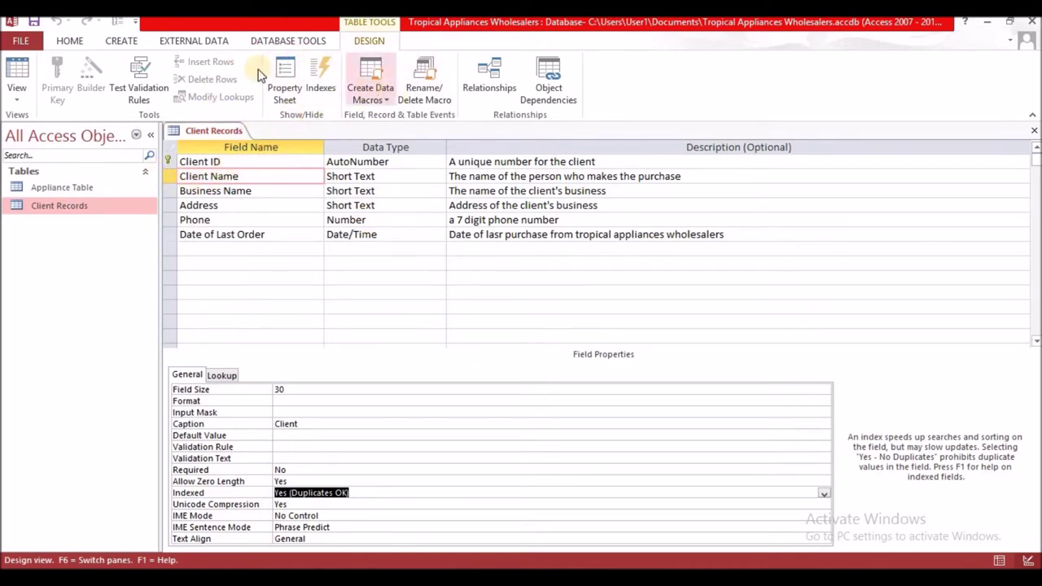
Set the Client Name index's sort order to Ascending, and save the table while switching back to Datasheet view
{"action": "left_click", "coordinate": [319, 80]}
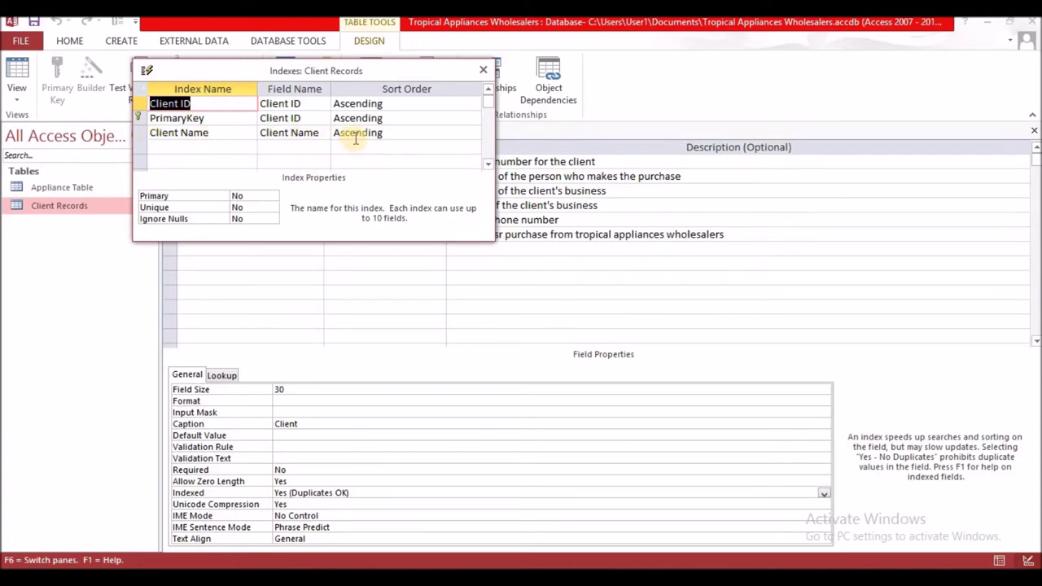
{"action": "left_click", "coordinate": [386, 133]}
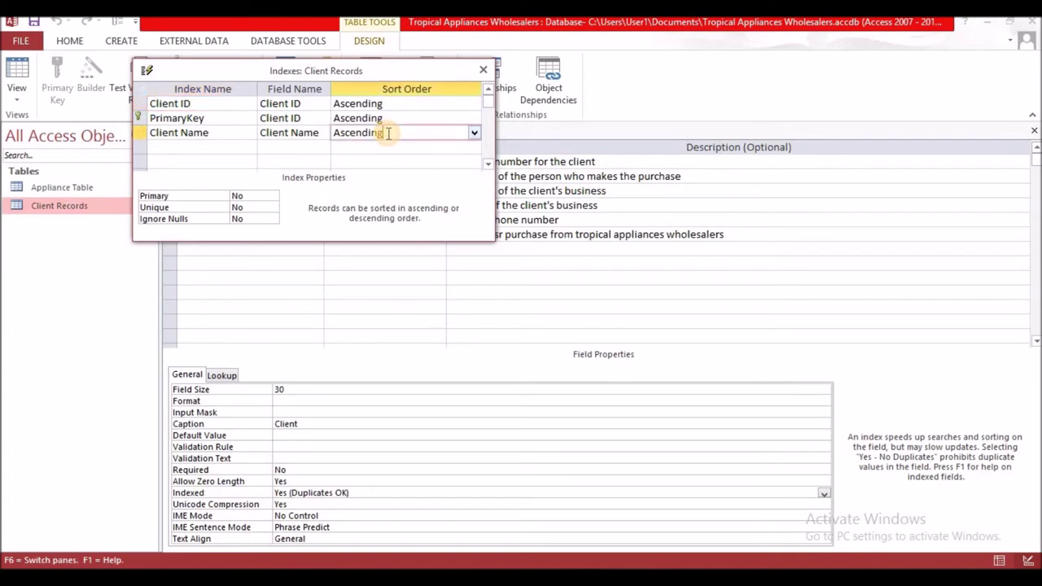
{"action": "left_click", "coordinate": [474, 133]}
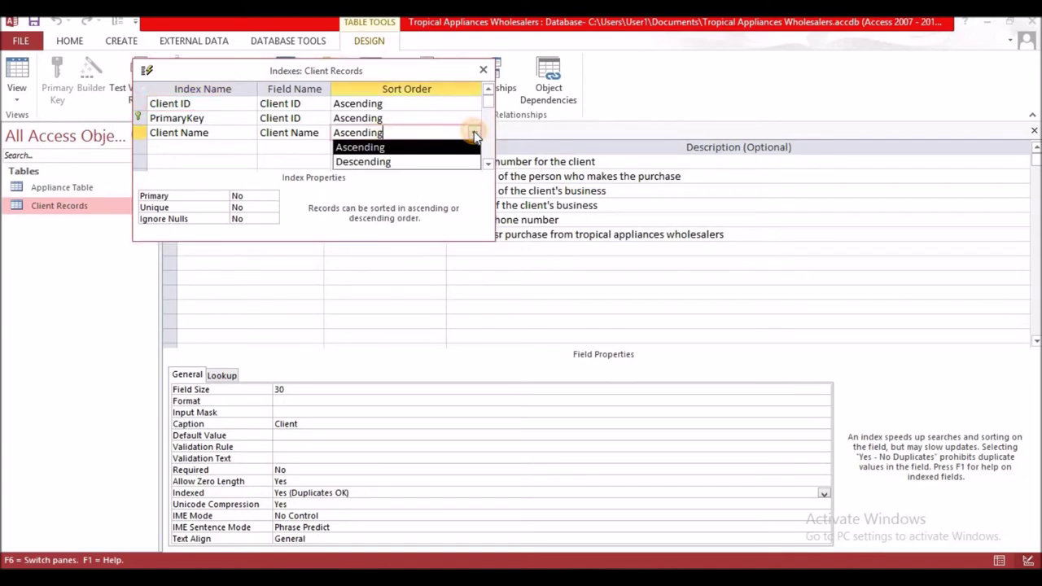
{"action": "left_click", "coordinate": [391, 149]}
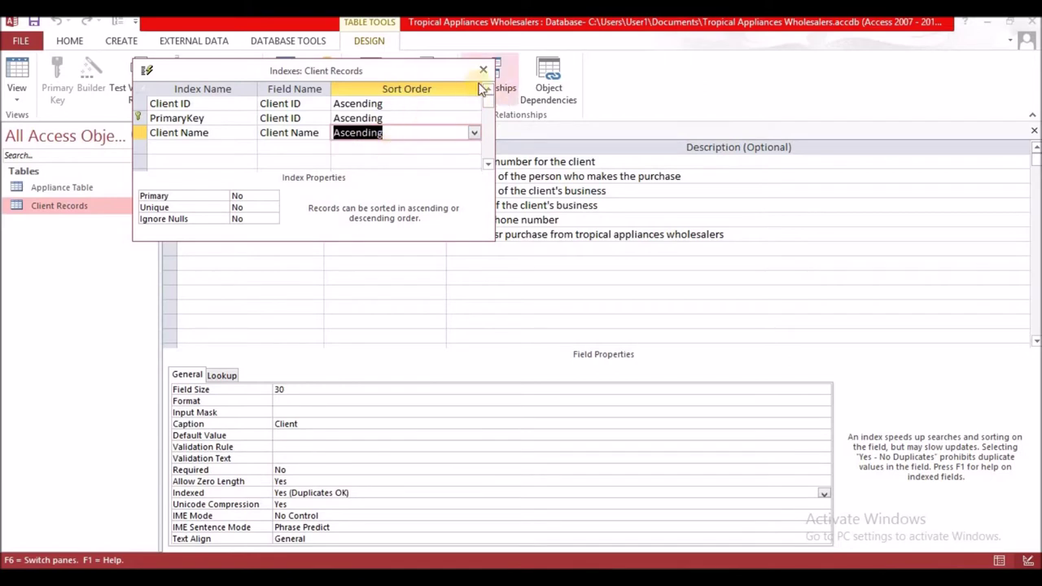
{"action": "left_click", "coordinate": [481, 72]}
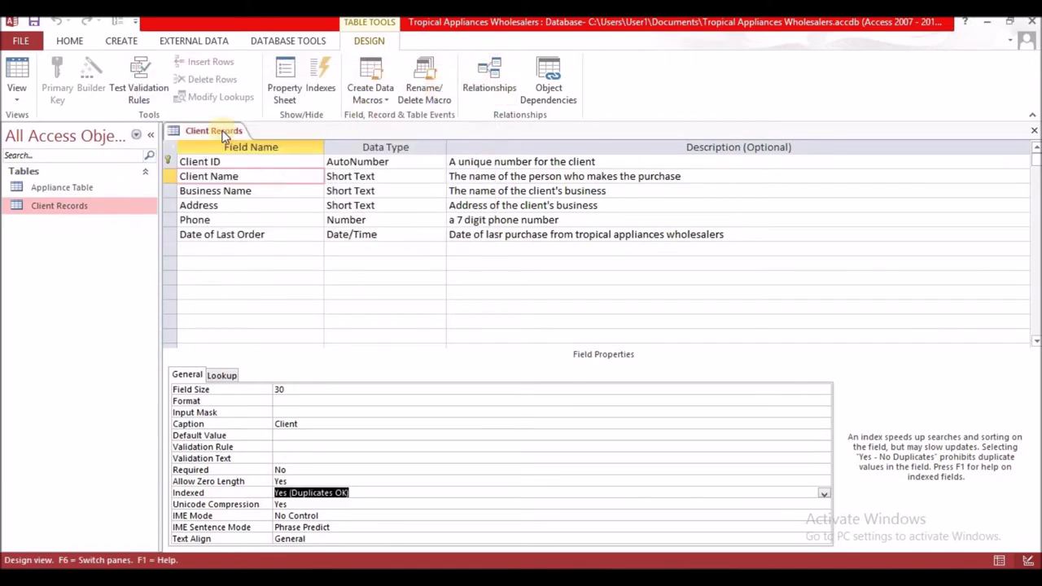
{"action": "left_click", "coordinate": [17, 77]}
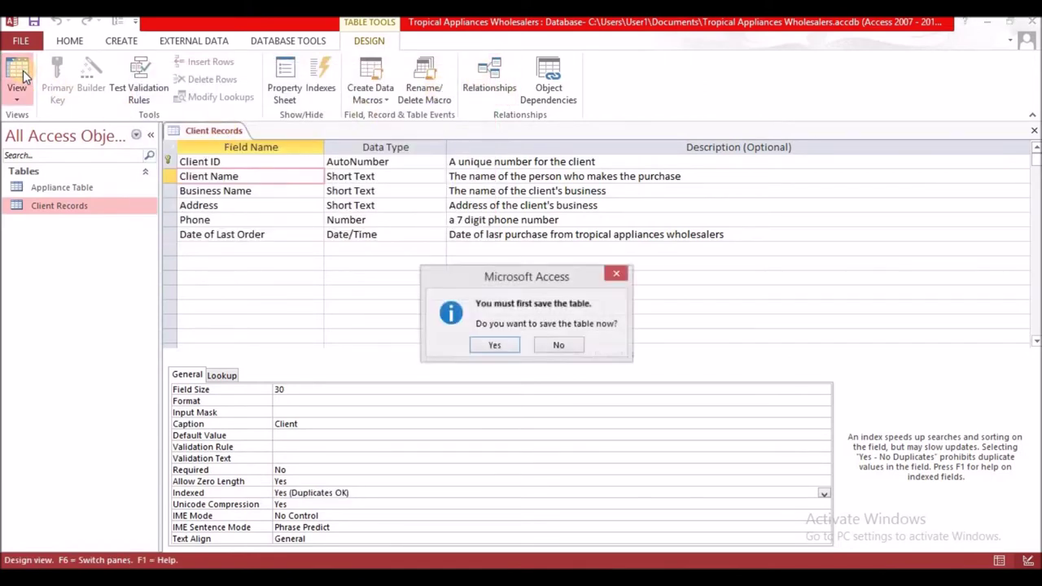
{"action": "left_click", "coordinate": [497, 344]}
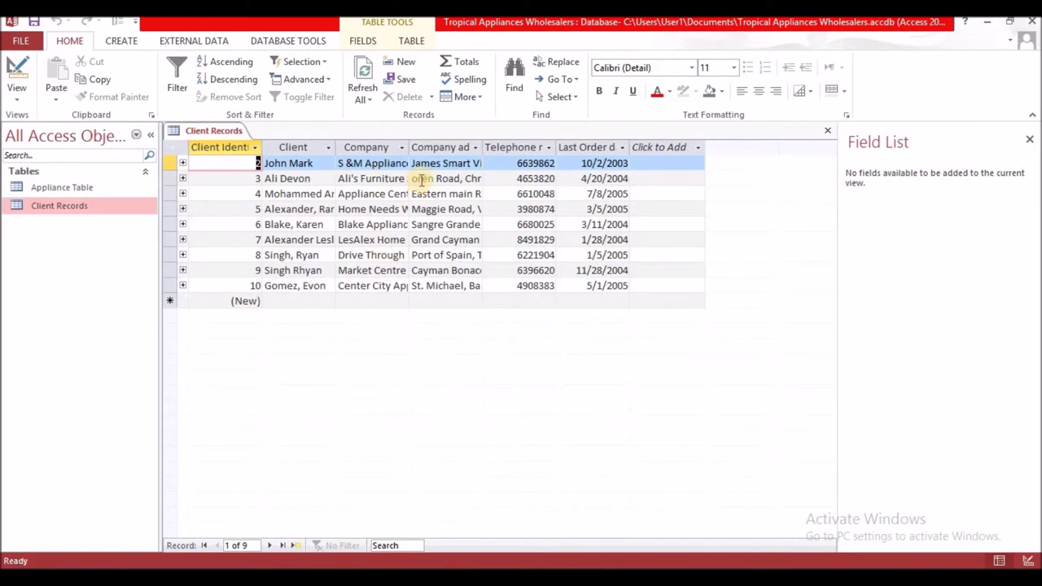
Widen the Client, Company and Company address columns of the Client Records datasheet so their entries fit better
{"action": "left_click_drag", "start_coordinate": [337, 150], "coordinate": [355, 151]}
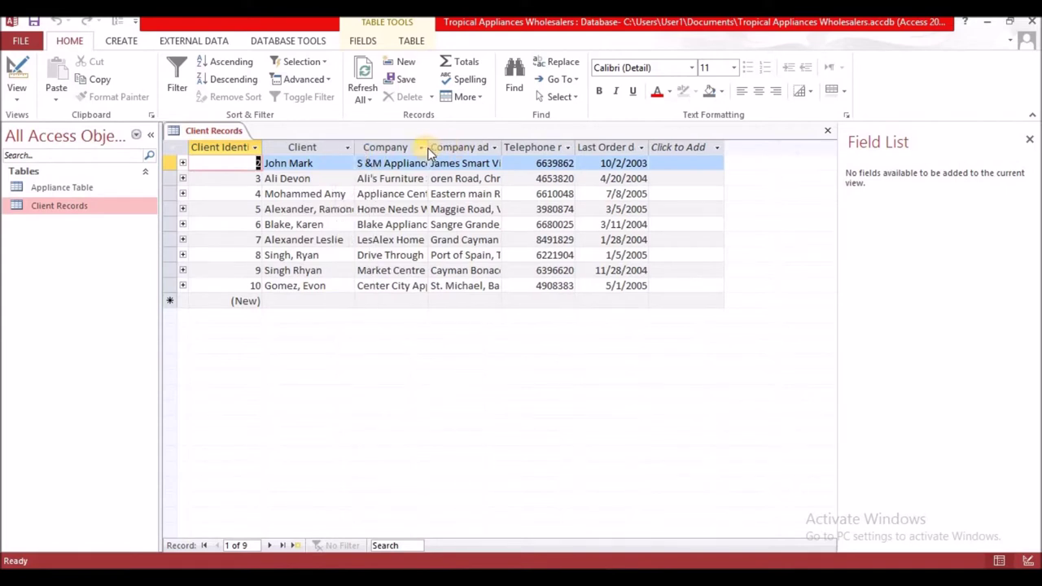
{"action": "left_click_drag", "start_coordinate": [429, 149], "coordinate": [498, 150]}
{"action": "left_click", "coordinate": [451, 148]}
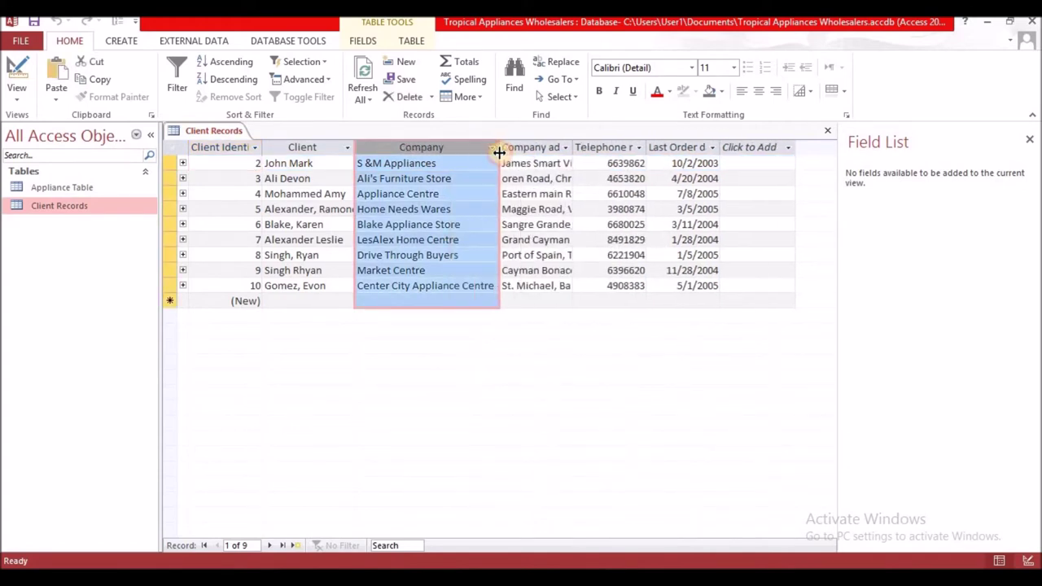
{"action": "left_click", "coordinate": [566, 148]}
{"action": "key", "text": "Escape"}
{"action": "left_click_drag", "start_coordinate": [572, 147], "coordinate": [598, 155]}
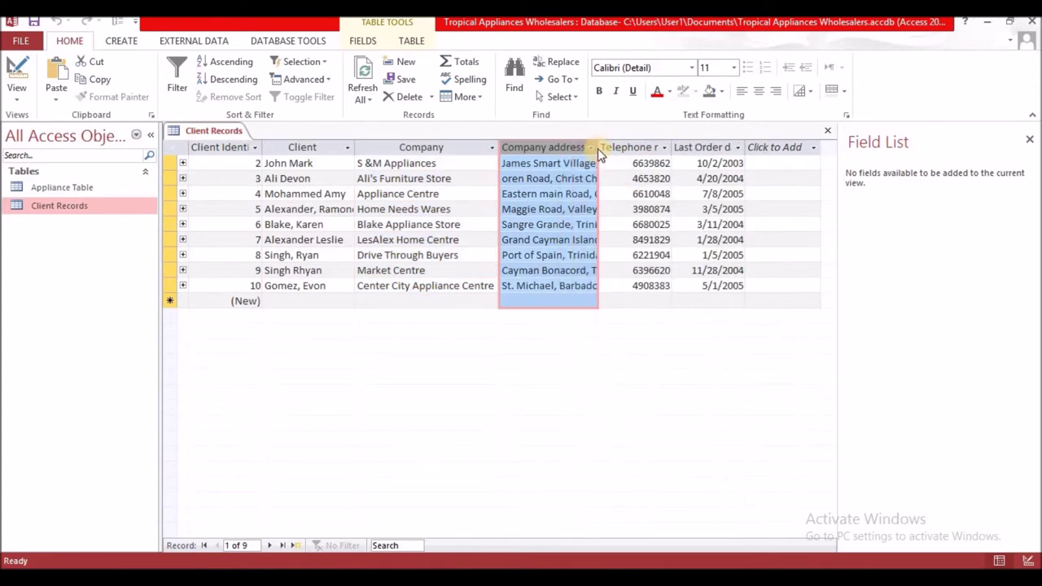
{"action": "left_click_drag", "start_coordinate": [599, 145], "coordinate": [682, 148]}
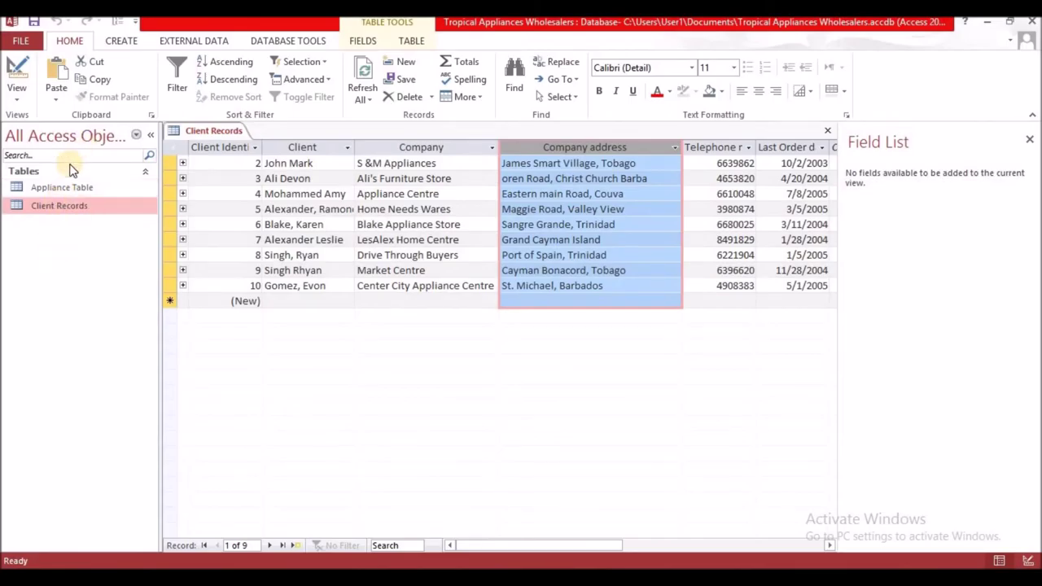
Open the Appliance Table for a look, and close both tables, saving the layout changes to Client Records
{"action": "left_click", "coordinate": [59, 189]}
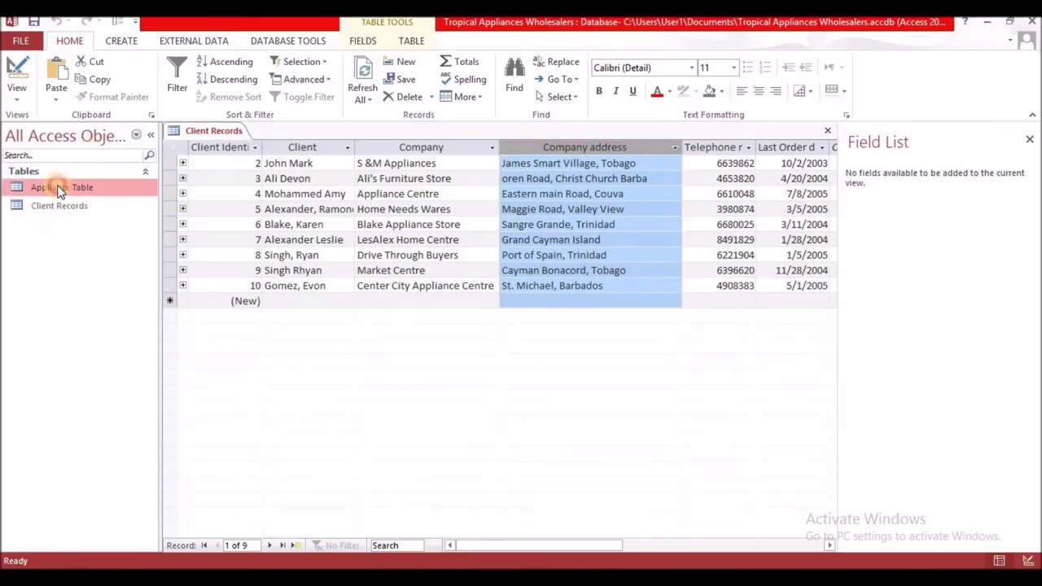
{"action": "double_click", "coordinate": [59, 189]}
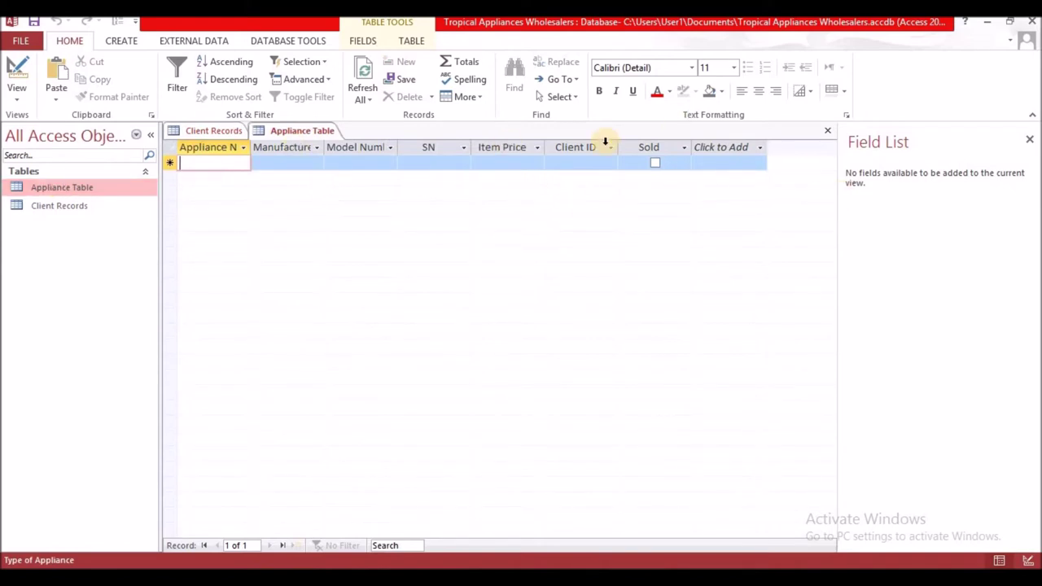
{"action": "left_click", "coordinate": [828, 130]}
{"action": "left_click", "coordinate": [829, 130]}
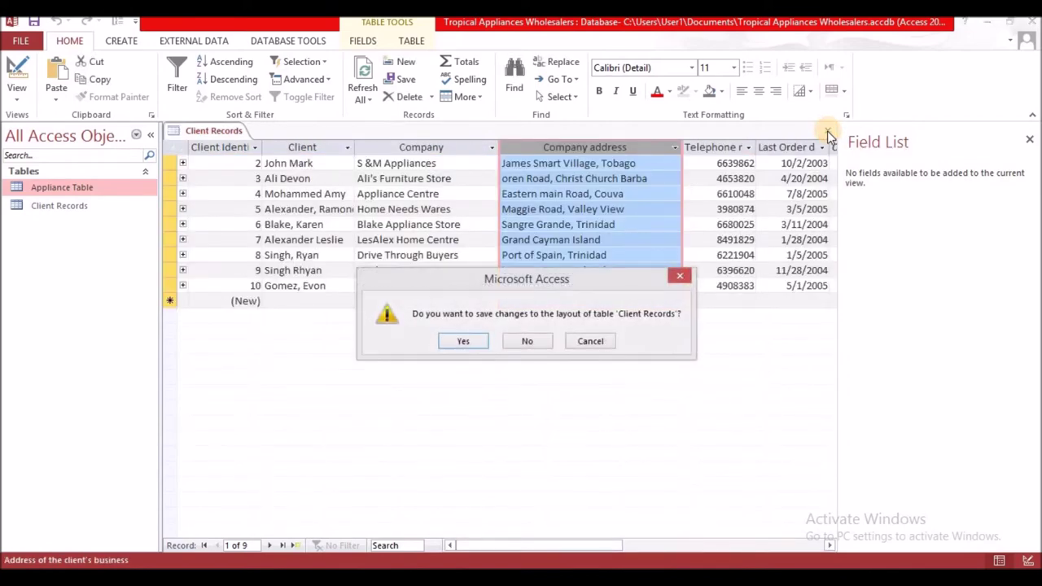
{"action": "left_click", "coordinate": [456, 342]}
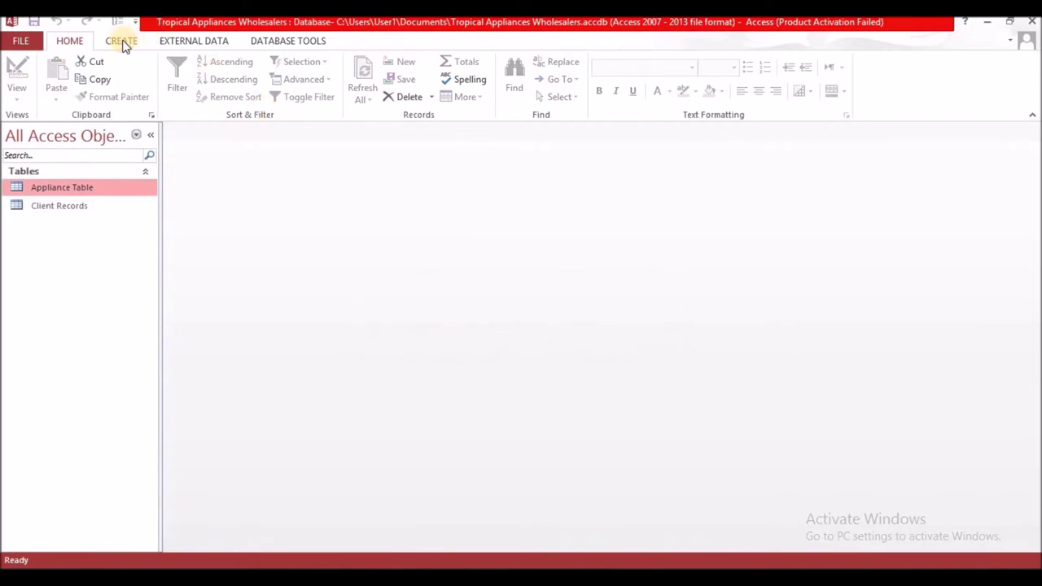
Start the Form Wizard and choose Appliance Table as the source of the form's fields
{"action": "left_click", "coordinate": [122, 43]}
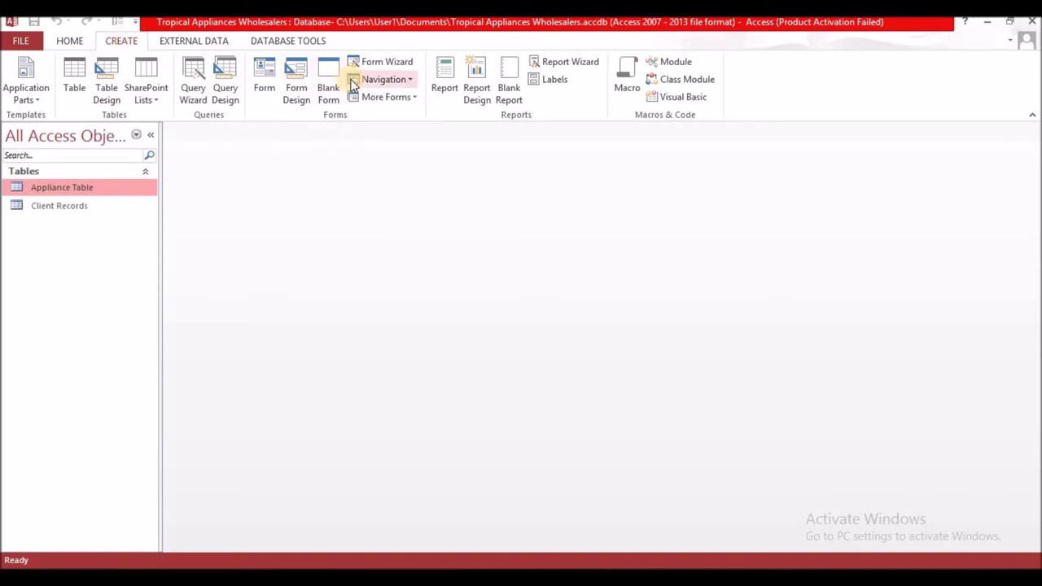
{"action": "left_click", "coordinate": [376, 66]}
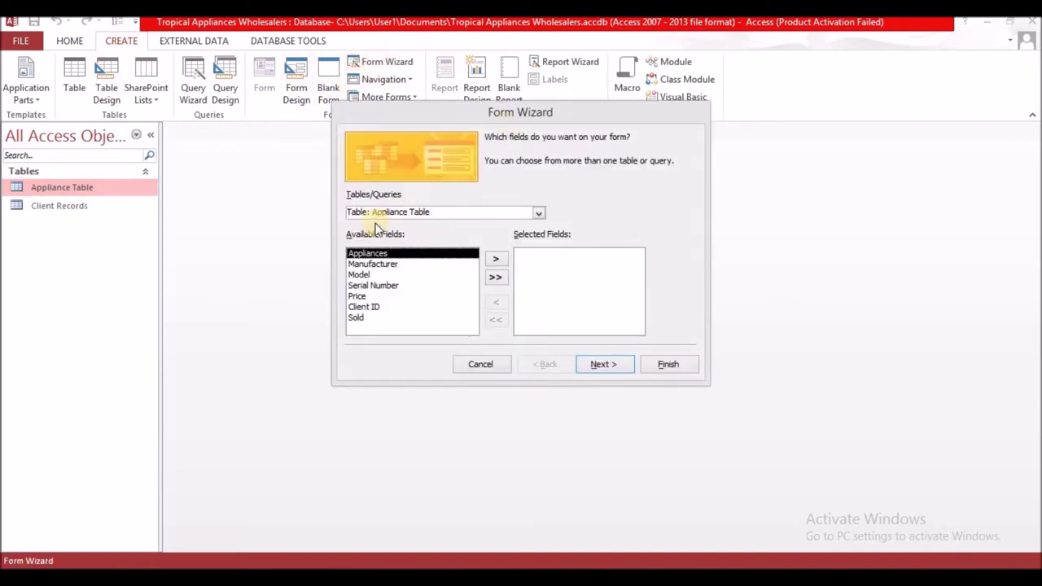
{"action": "left_click", "coordinate": [538, 212]}
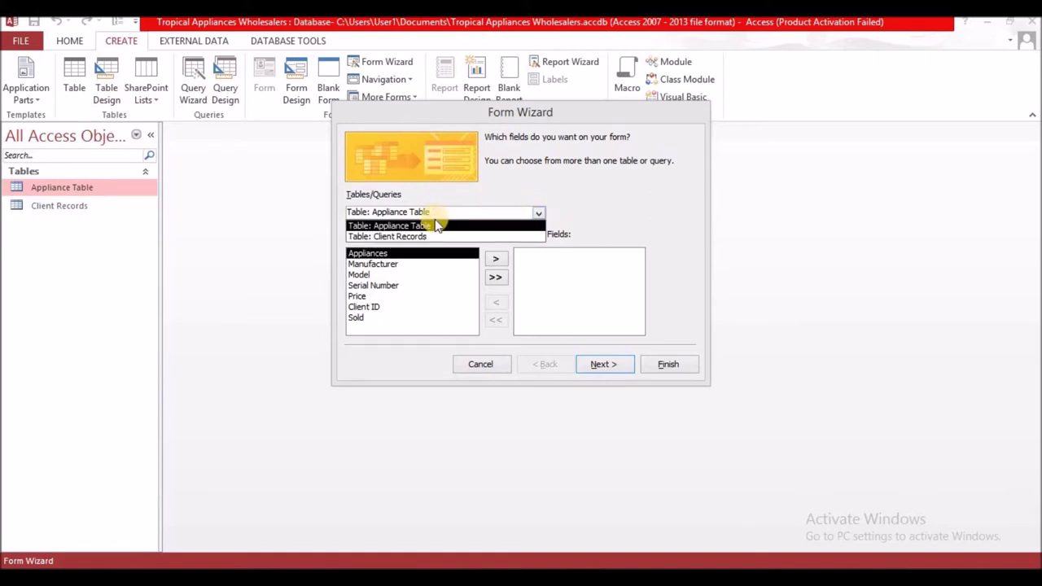
{"action": "key", "text": "Down"}
{"action": "left_click", "coordinate": [400, 226]}
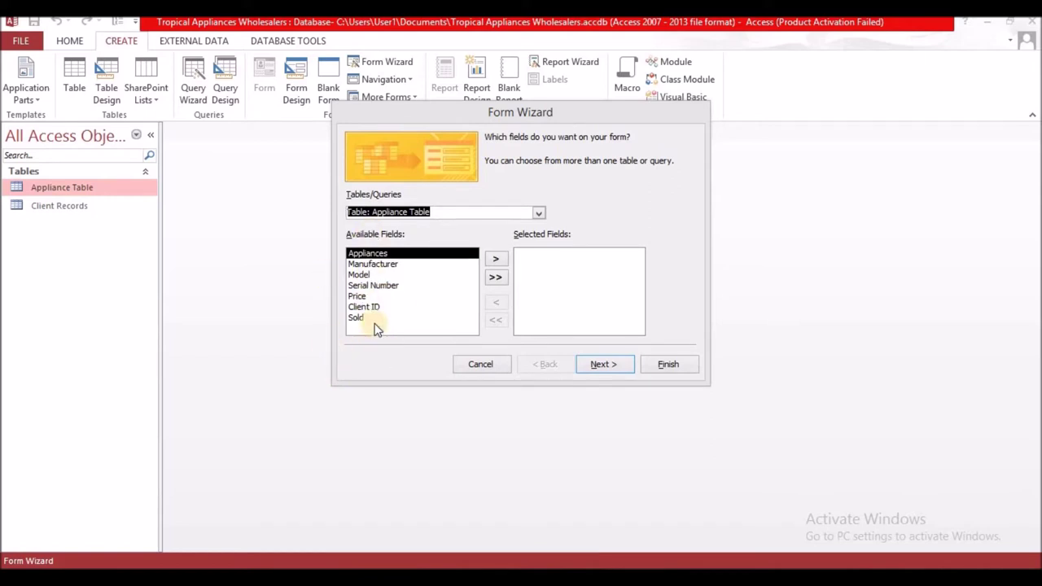
Try adding Appliances, Manufacturer and all remaining fields to the form selection, and remove every selected field again
{"action": "left_click", "coordinate": [495, 259]}
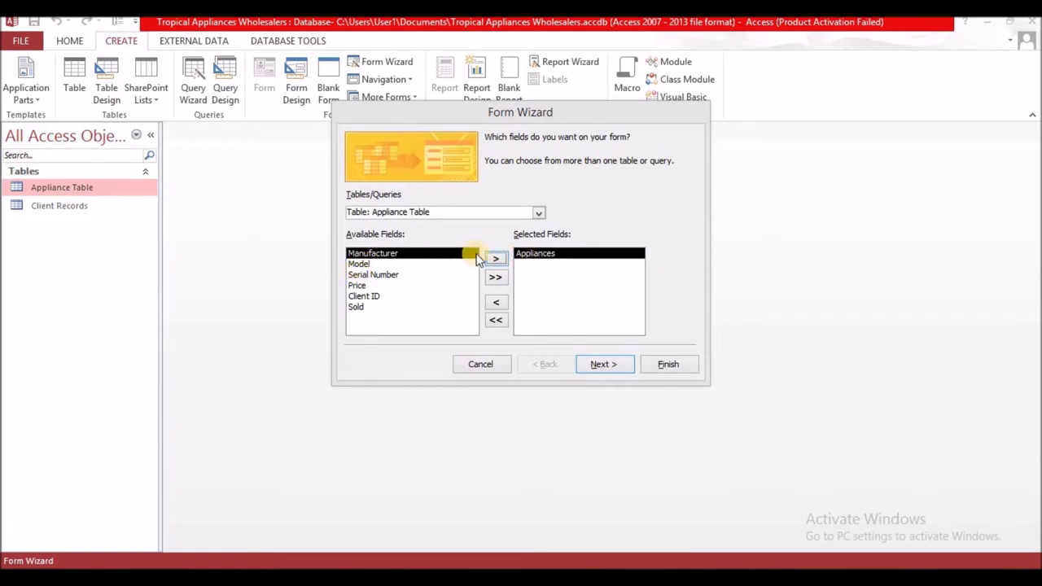
{"action": "left_click", "coordinate": [502, 260]}
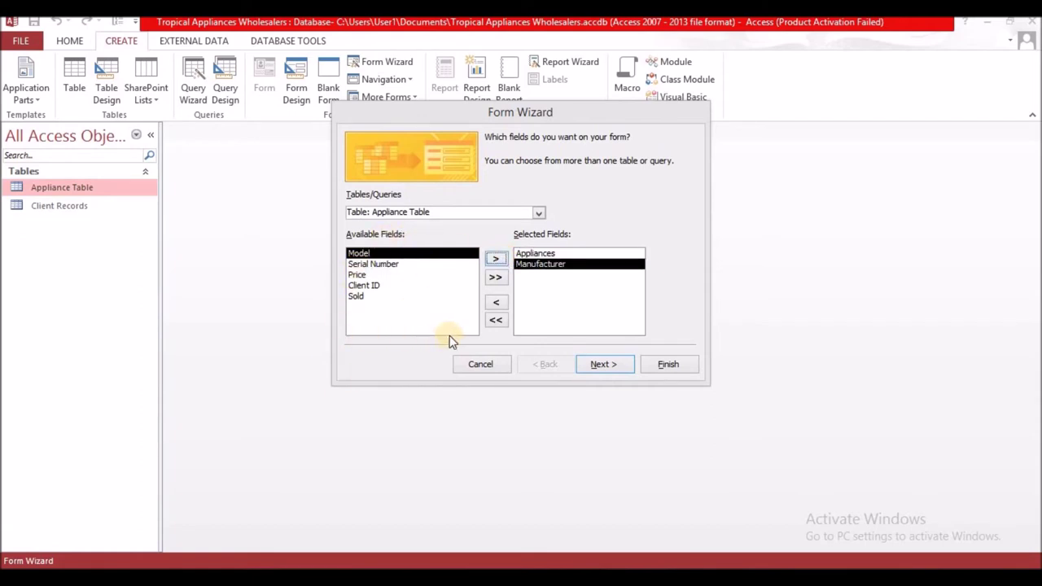
{"action": "left_click", "coordinate": [496, 281]}
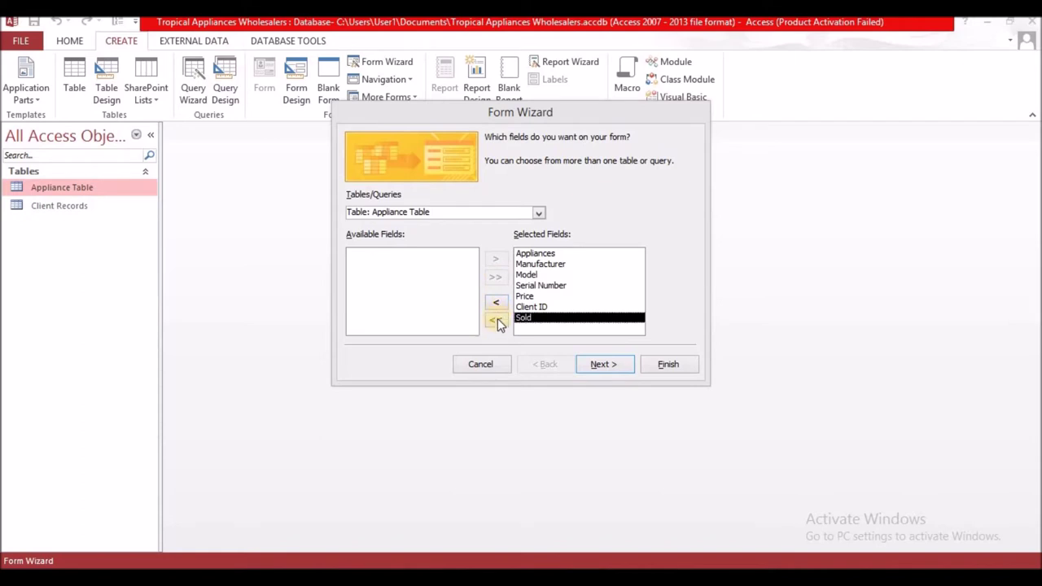
{"action": "left_click", "coordinate": [498, 321]}
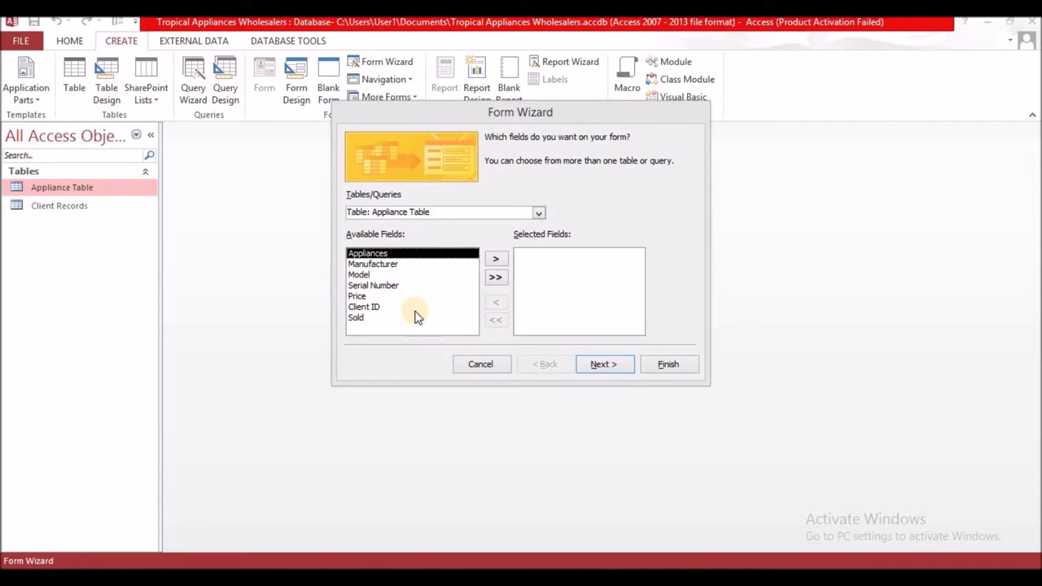
Add all Appliance Table fields to the form and proceed to the layout choice
{"action": "left_click", "coordinate": [499, 278]}
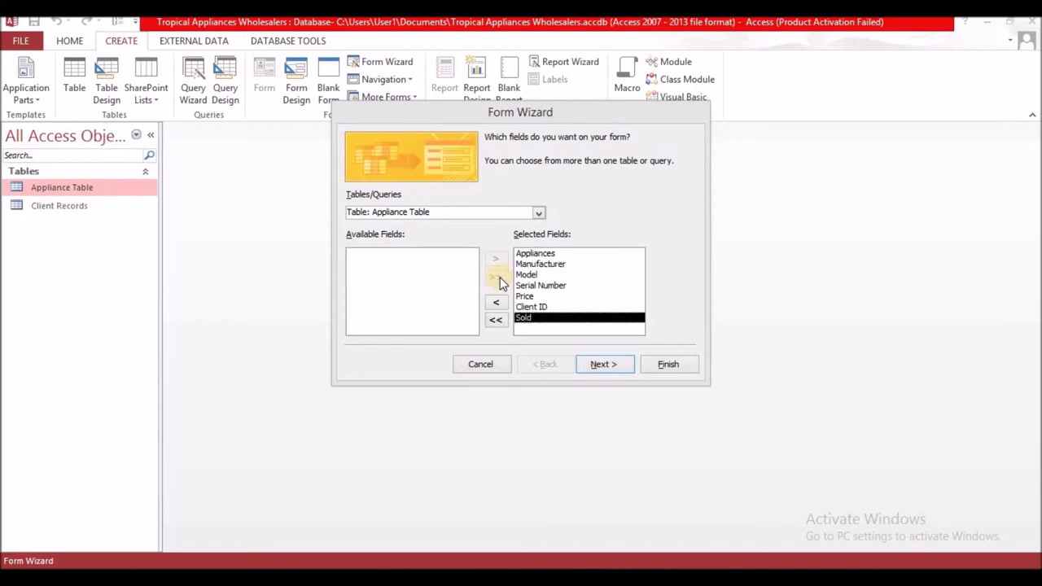
{"action": "left_click", "coordinate": [604, 365]}
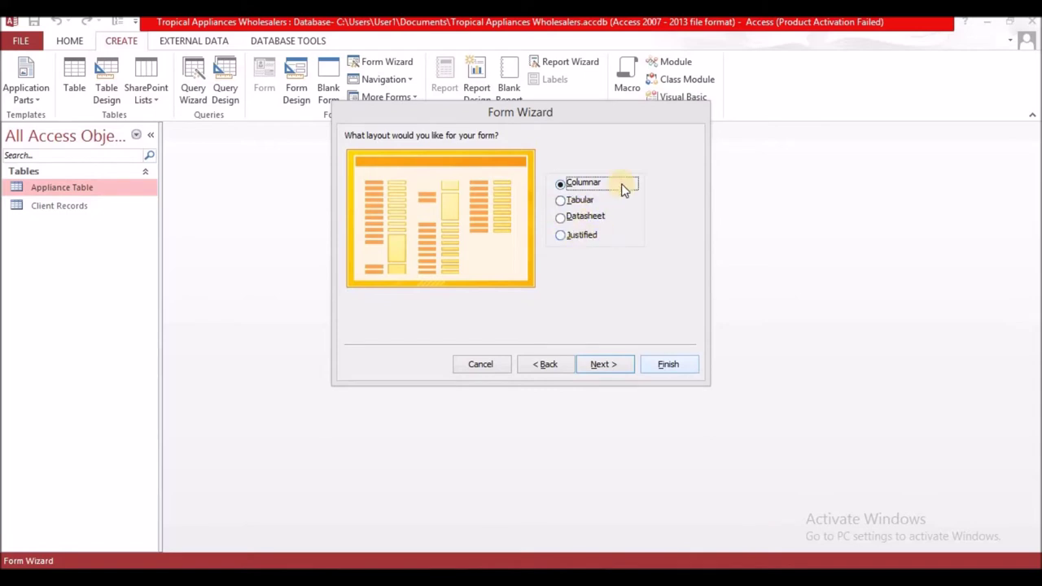
Preview the Tabular, Datasheet and Justified form layouts, and return to Columnar
{"action": "left_click", "coordinate": [570, 203]}
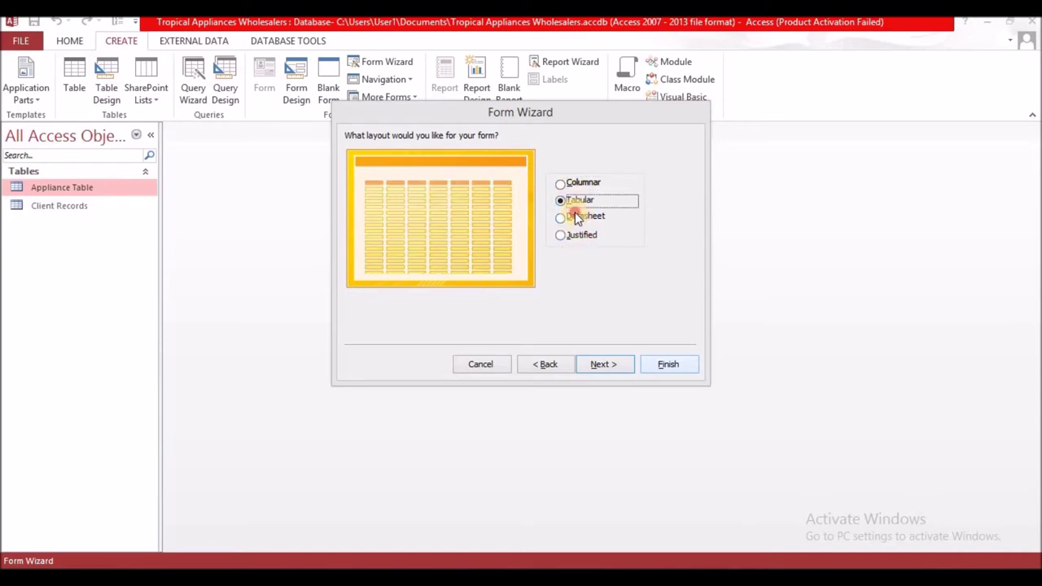
{"action": "left_click", "coordinate": [575, 217]}
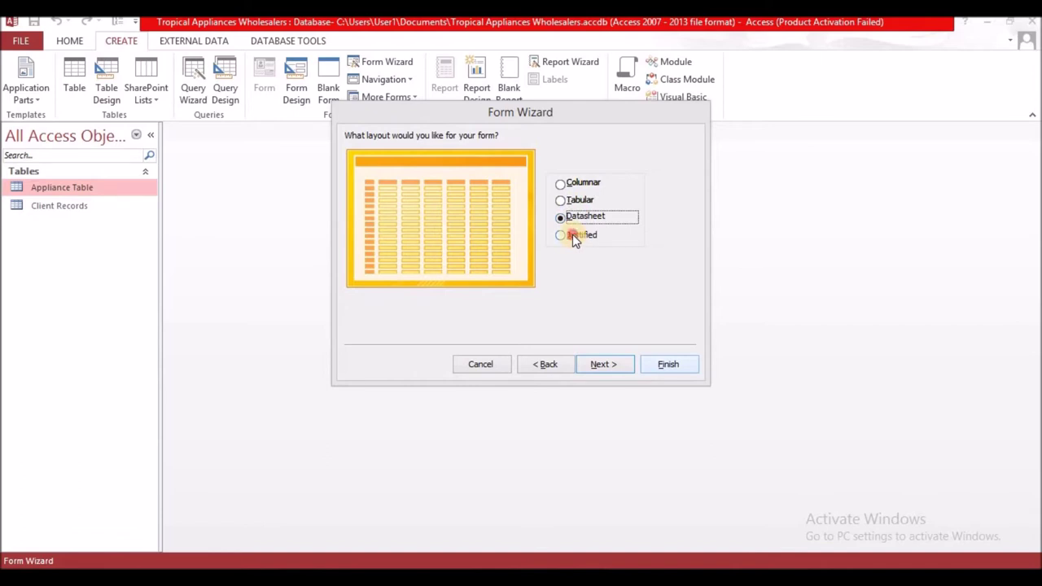
{"action": "left_click", "coordinate": [575, 237]}
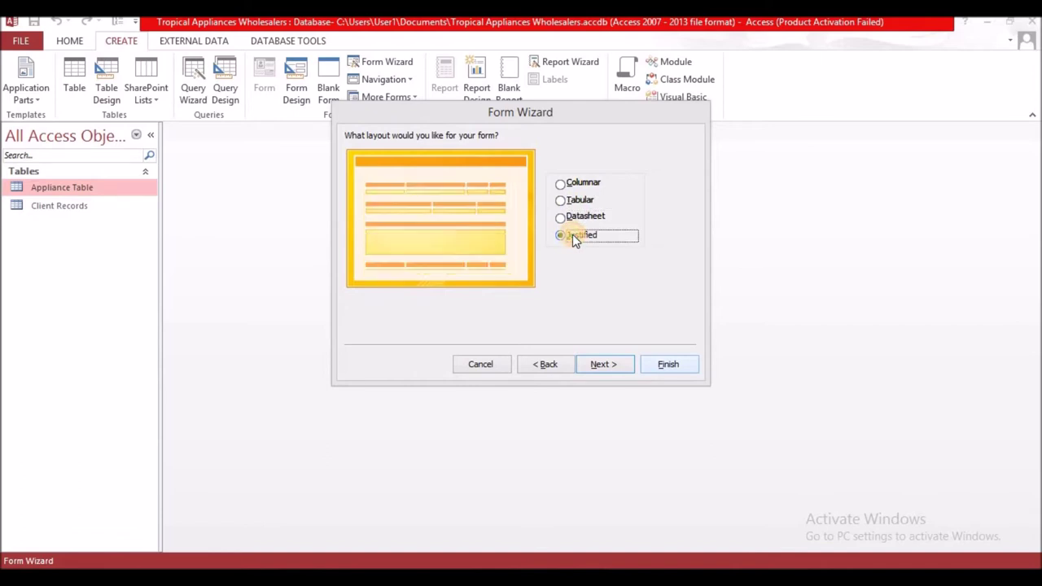
{"action": "left_click", "coordinate": [565, 185]}
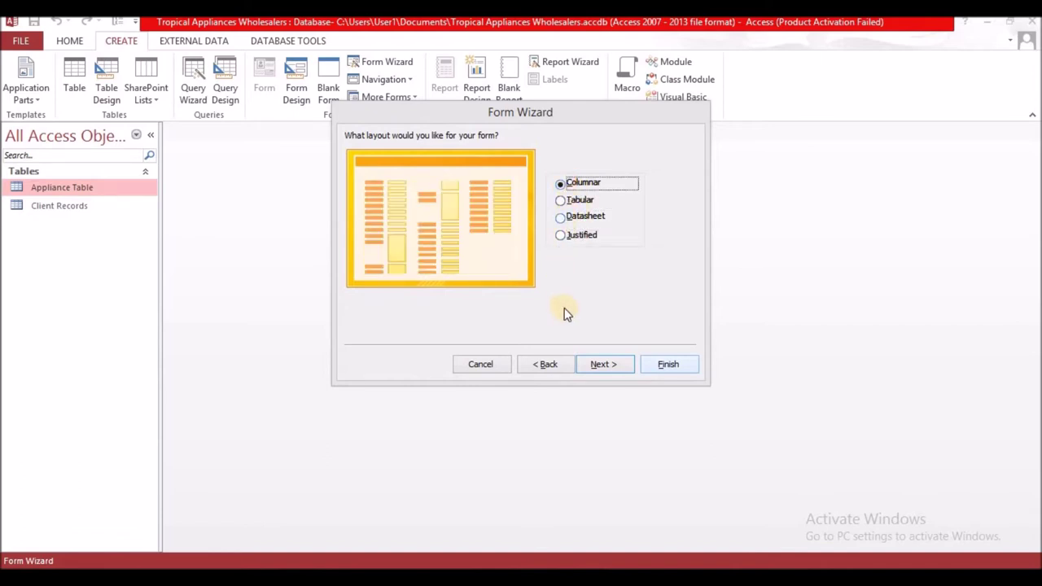
Finish the form with the title Appliance Table and open it for entering information
{"action": "left_click", "coordinate": [606, 364]}
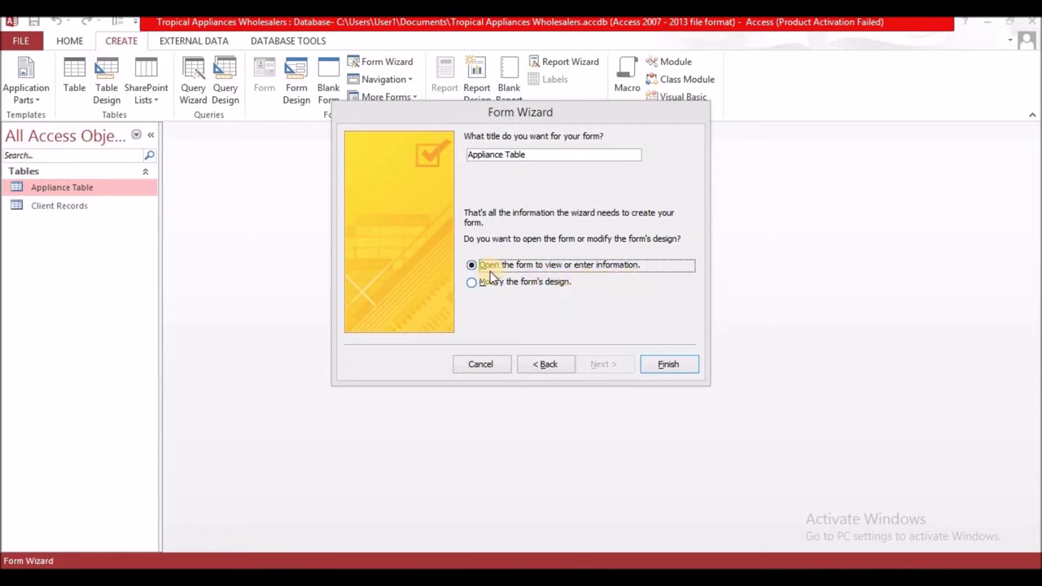
{"action": "left_click", "coordinate": [673, 363]}
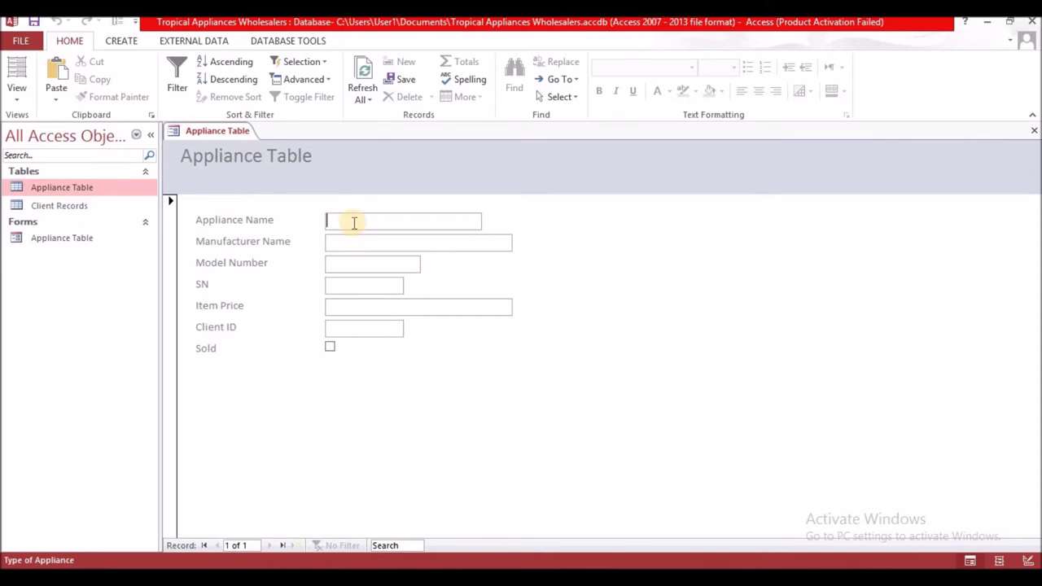
Enter Refrigerator as the appliance name and G.E as the manufacturer in the first record
{"action": "type", "text": "Re"}
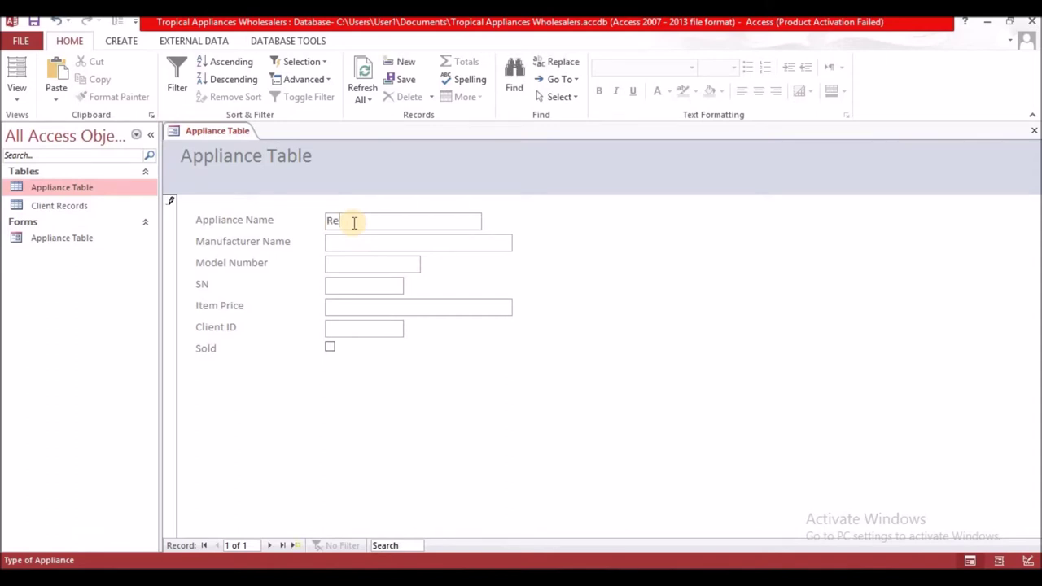
{"action": "type", "text": "frigerator"}
{"action": "key", "text": "Tab"}
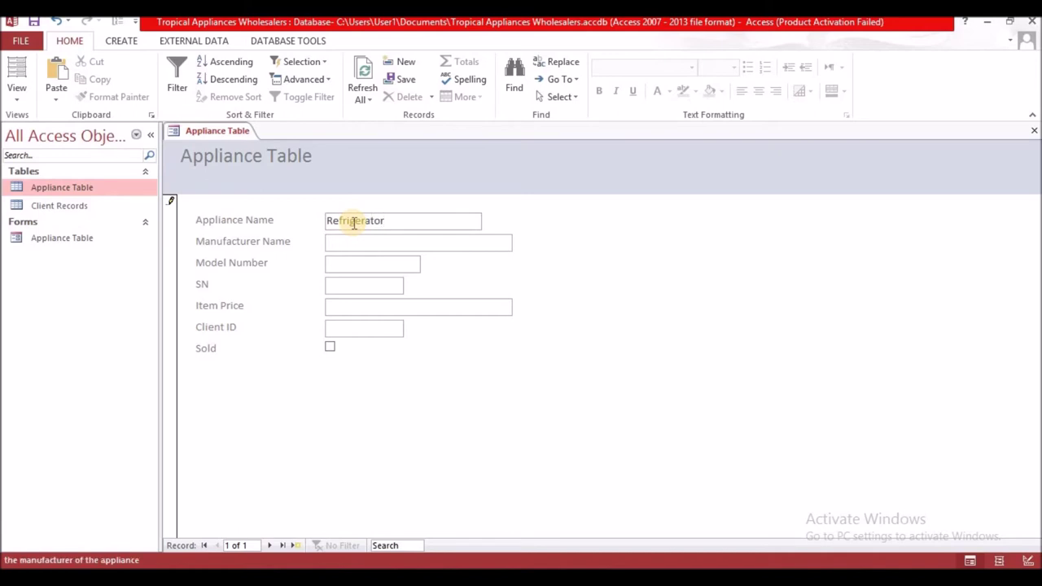
{"action": "key", "text": "Caps_Lock"}
{"action": "type", "text": "G.E"}
{"action": "key", "text": "Tab"}
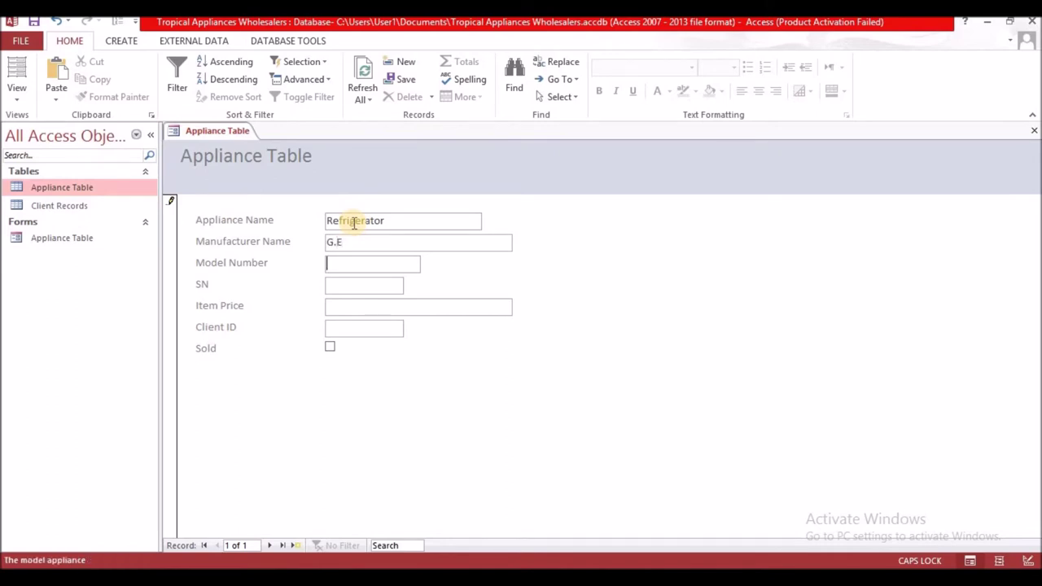
{"action": "left_click", "coordinate": [354, 223]}
{"action": "type", "text": "G"}
{"action": "key", "text": "Caps_Lock"}
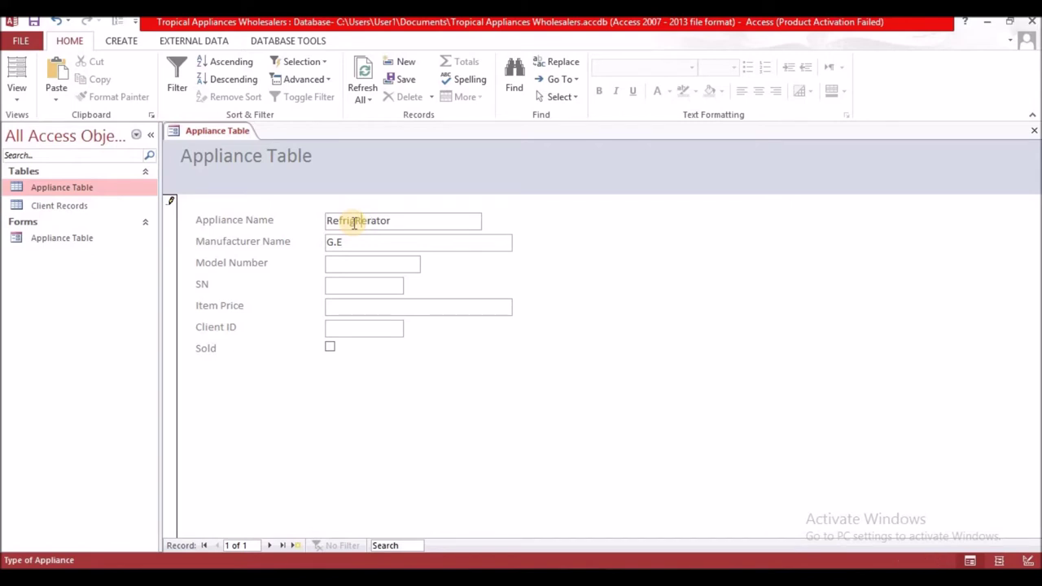
{"action": "type", "text": "R24"}
{"action": "key", "text": "BackSpace"}
{"action": "key", "text": "BackSpace"}
{"action": "key", "text": "BackSpace"}
{"action": "key", "text": "BackSpace"}
Enter model number R424 and SN 82736 for the G.E refrigerator
{"action": "left_click", "coordinate": [365, 264]}
{"action": "key", "text": "Caps_Lock"}
{"action": "type", "text": "R"}
{"action": "key", "text": "Caps_Lock"}
{"action": "type", "text": "424"}
{"action": "key", "text": "Tab"}
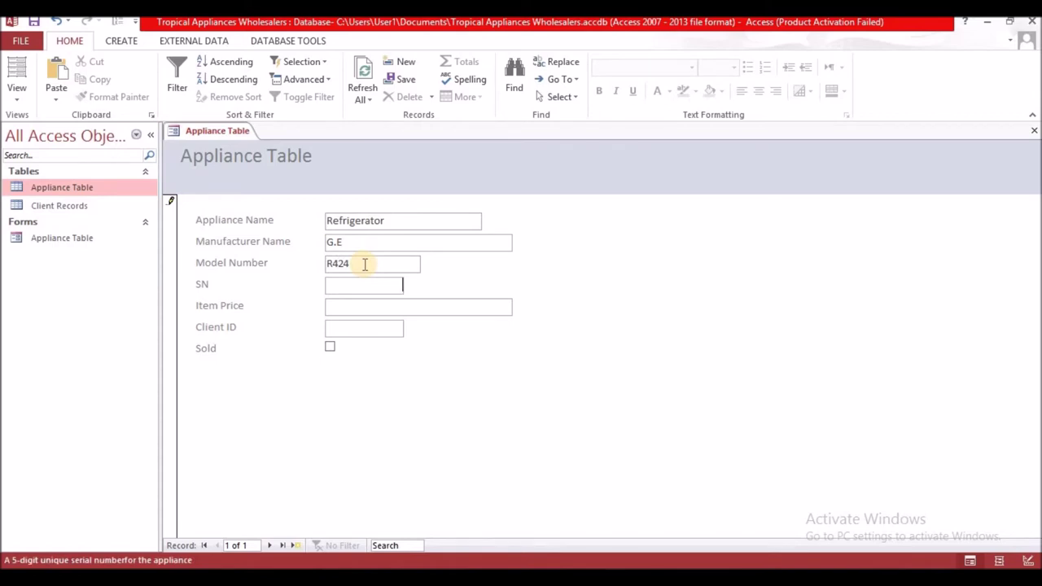
{"action": "type", "text": "82"}
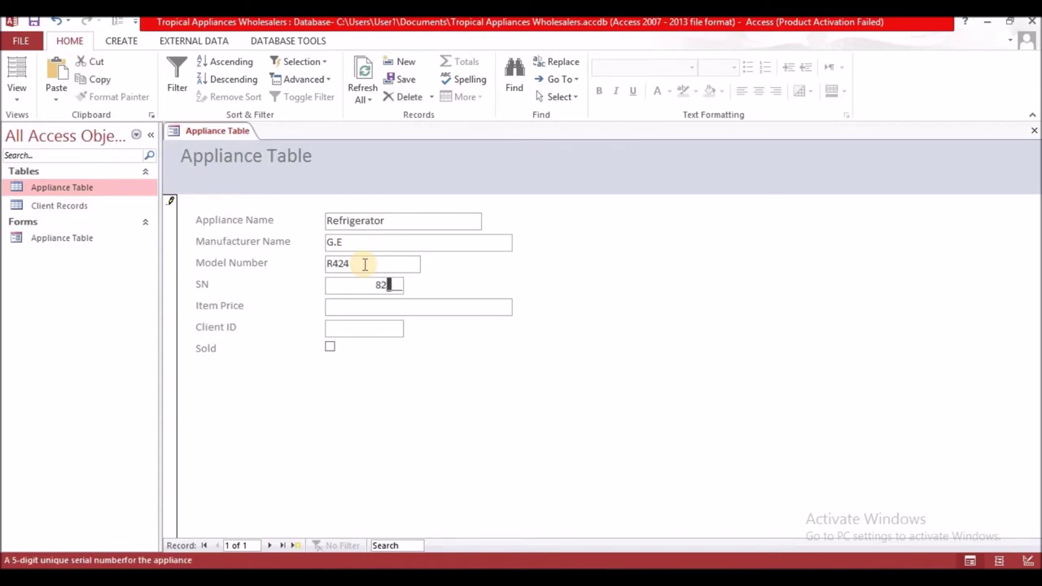
{"action": "type", "text": "736"}
{"action": "key", "text": "Tab"}
Set the G.E refrigerator's item price to $3,500, fill in the client ID, mark it as sold and save the record
{"action": "type", "text": "3500"}
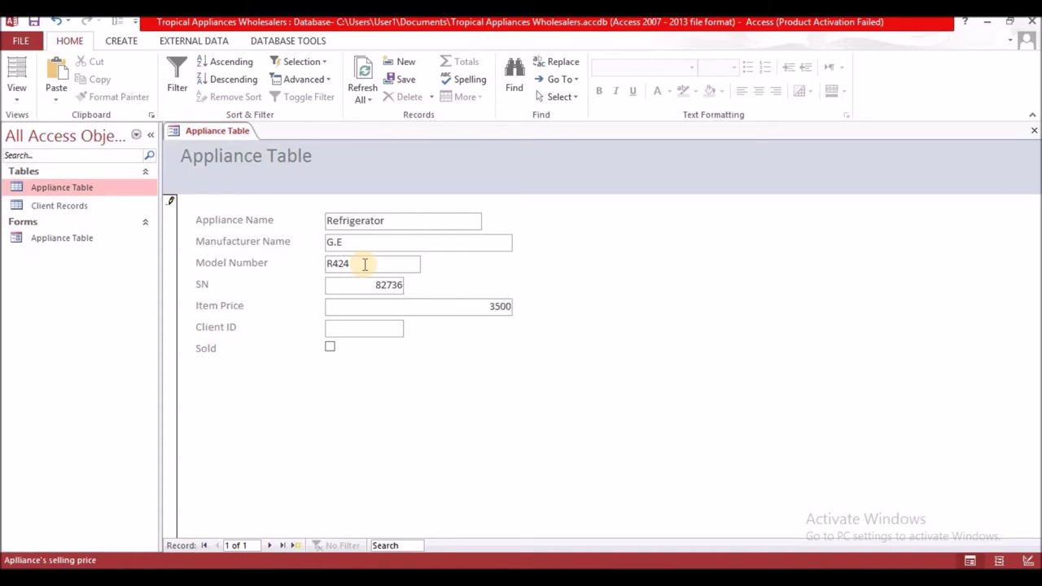
{"action": "type", "text": "."}
{"action": "key", "text": "Tab"}
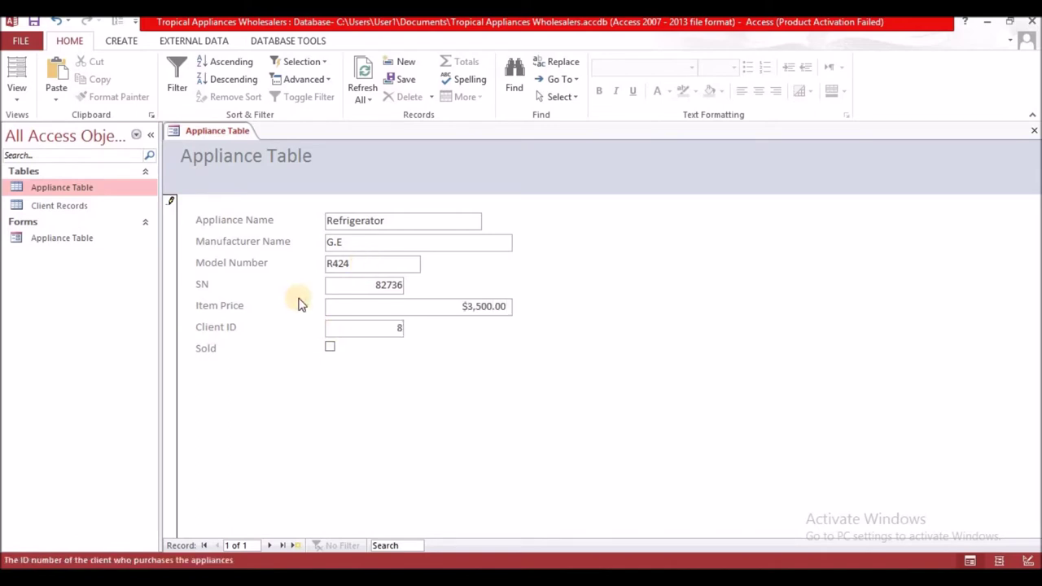
{"action": "left_click", "coordinate": [330, 348]}
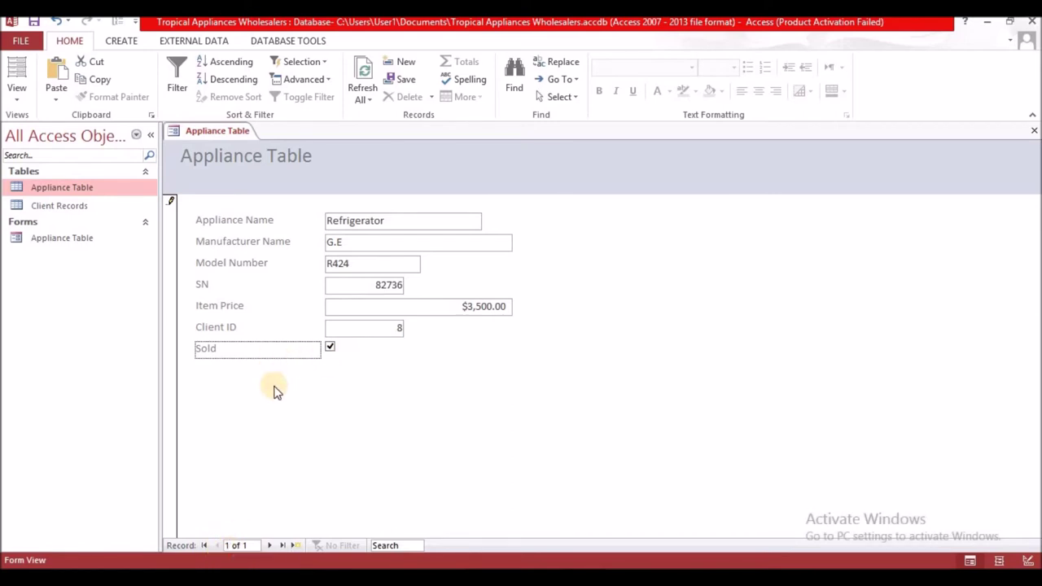
{"action": "left_click", "coordinate": [170, 200]}
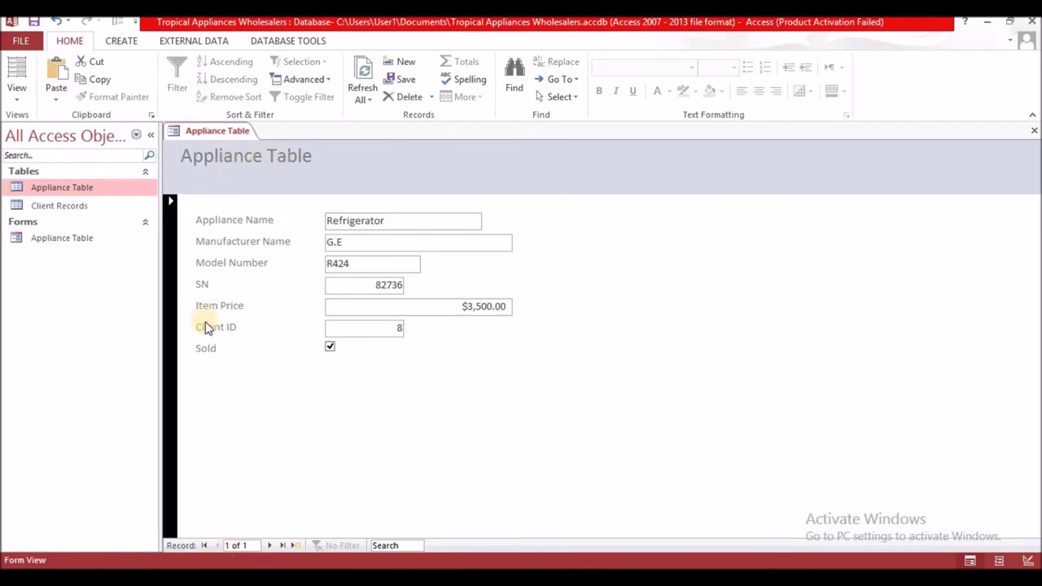
Start a second record with Stove as the appliance name and Consol as the manufacturer
{"action": "left_click", "coordinate": [269, 546]}
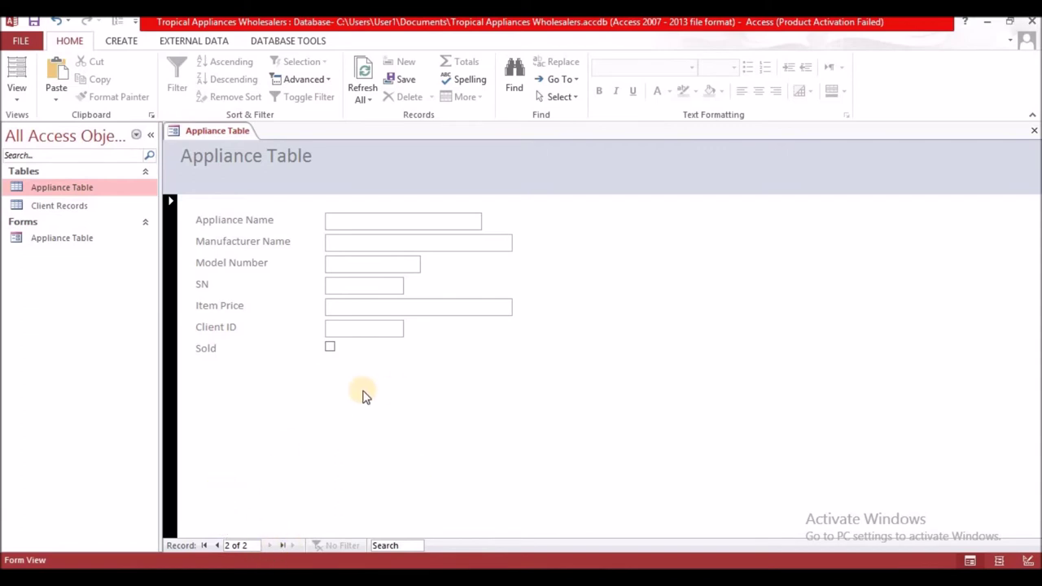
{"action": "left_click", "coordinate": [363, 221]}
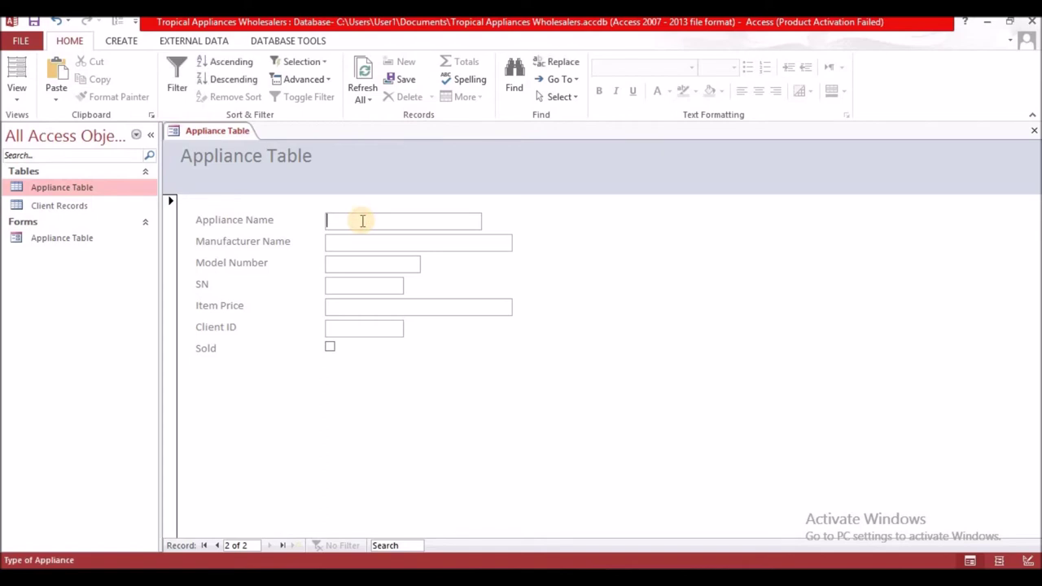
{"action": "type", "text": "Stive"}
{"action": "key", "text": "BackSpace"}
{"action": "key", "text": "BackSpace"}
{"action": "key", "text": "BackSpace"}
{"action": "type", "text": "ove"}
{"action": "key", "text": "Tab"}
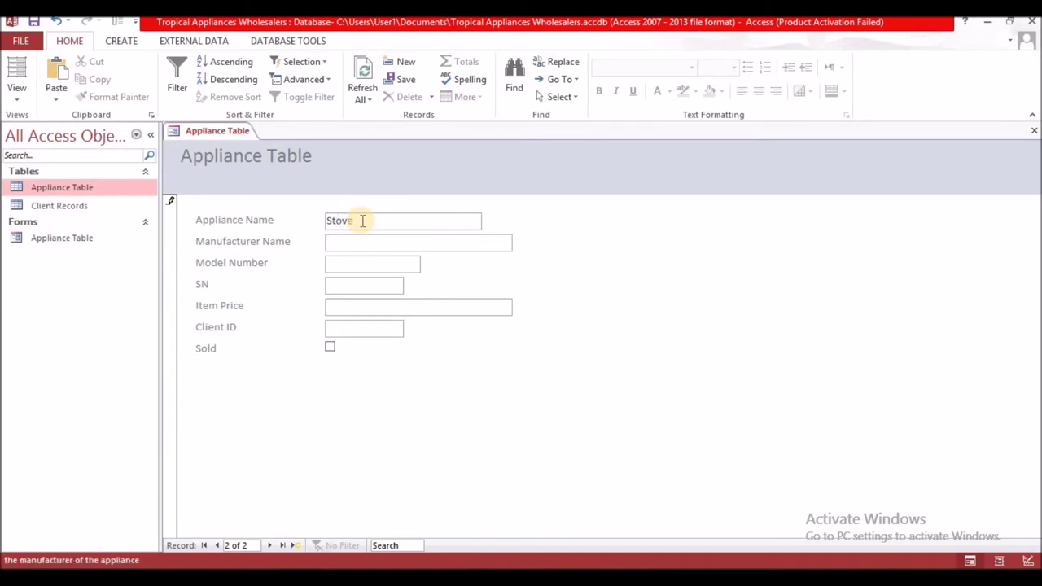
{"action": "key", "text": "Tab"}
{"action": "key", "text": "Tab"}
{"action": "type", "text": "Consol"}
{"action": "key", "text": "Tab"}
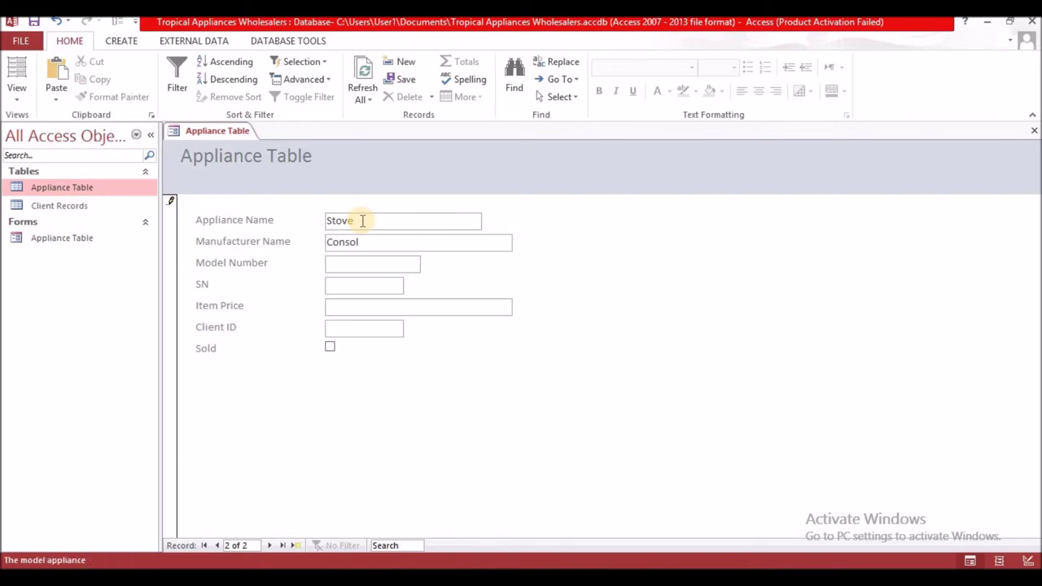
Enter model number S789, SN 45622 and item price $1,999 for the Consol stove, leaving the client ID blank
{"action": "key", "text": "Caps_Lock"}
{"action": "type", "text": "S789"}
{"action": "key", "text": "Tab"}
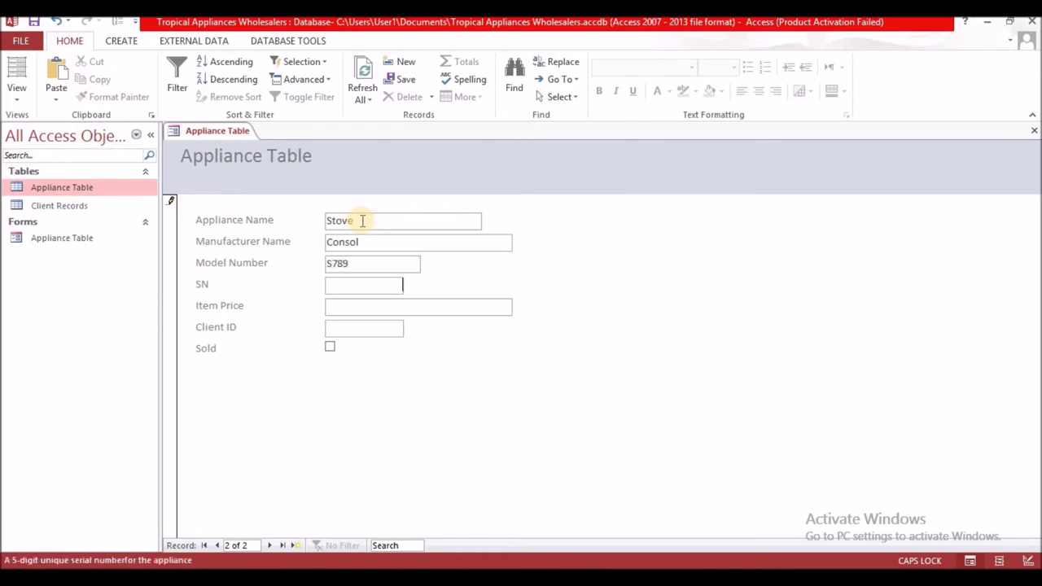
{"action": "type", "text": "45622"}
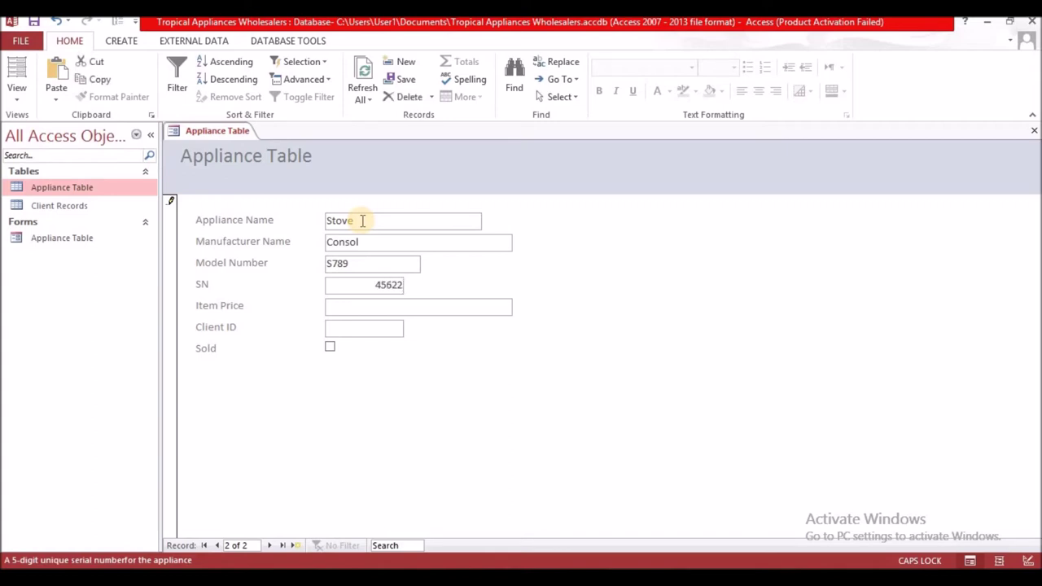
{"action": "key", "text": "Tab"}
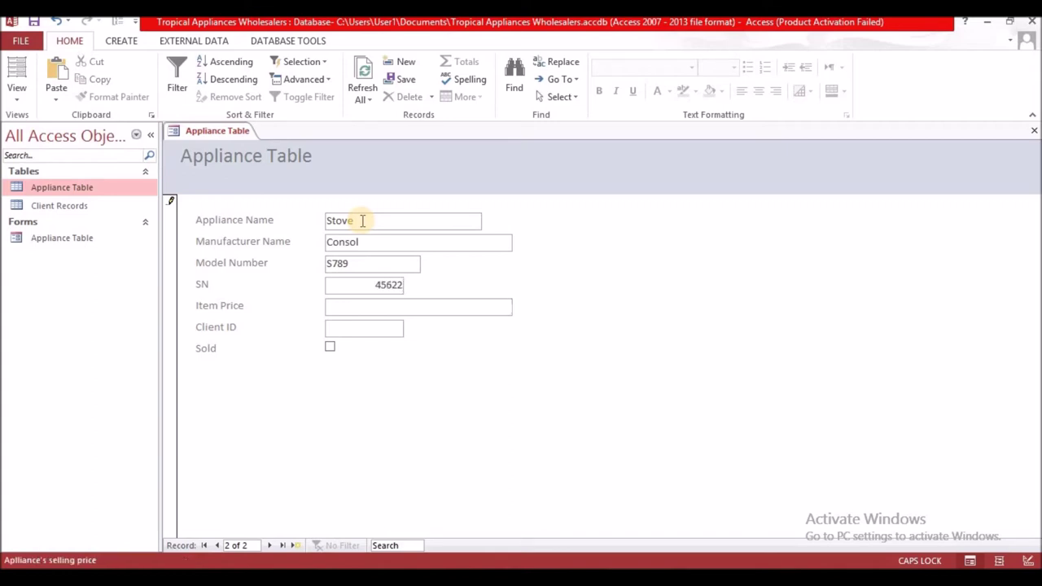
{"action": "type", "text": "1999"}
{"action": "key", "text": "Tab"}
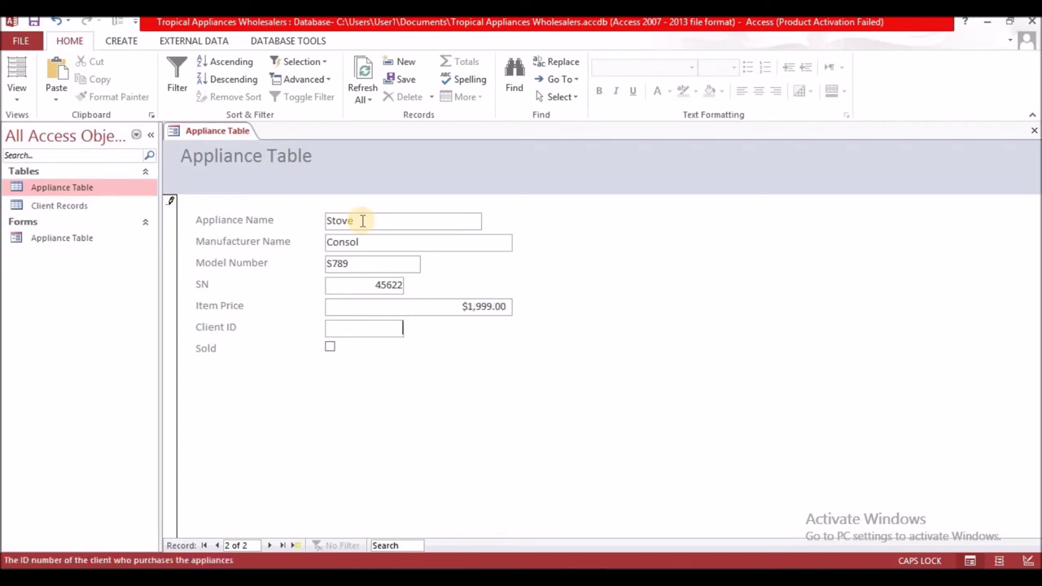
{"action": "key", "text": "Tab"}
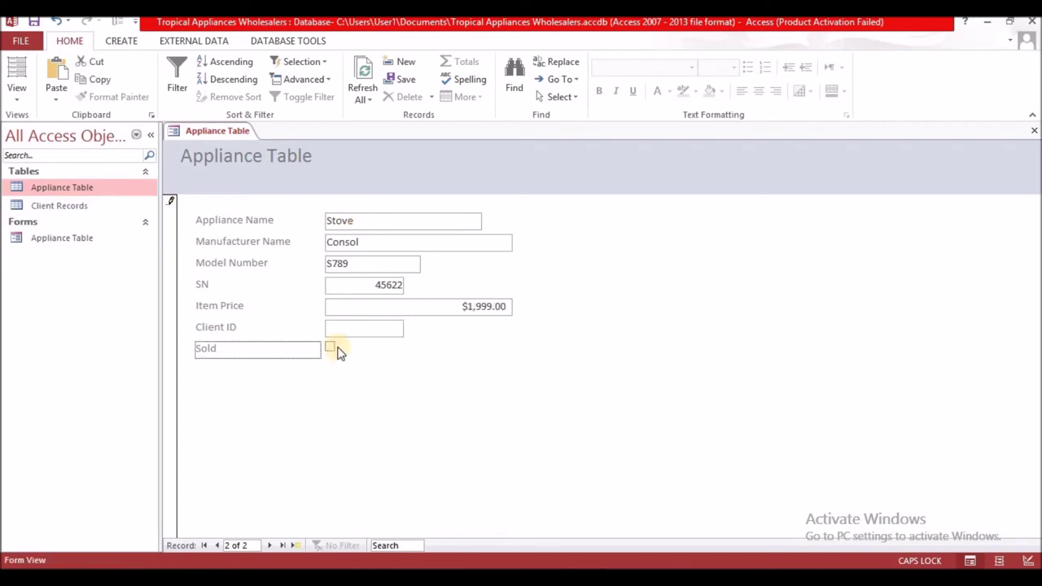
Start a third record with Microwave as the appliance name and Shharp as the manufacturer
{"action": "left_click", "coordinate": [269, 546]}
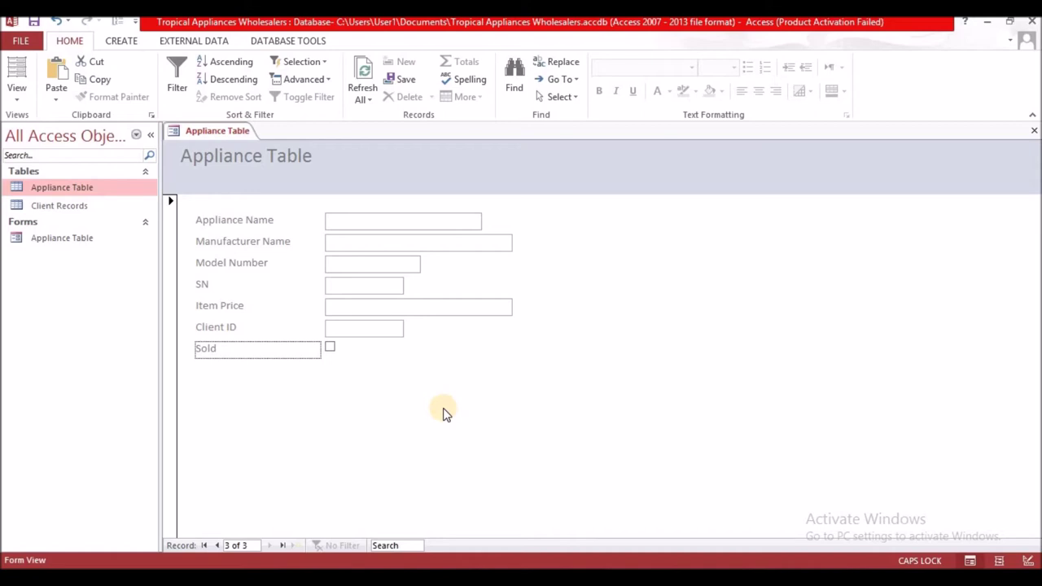
{"action": "left_click", "coordinate": [374, 223]}
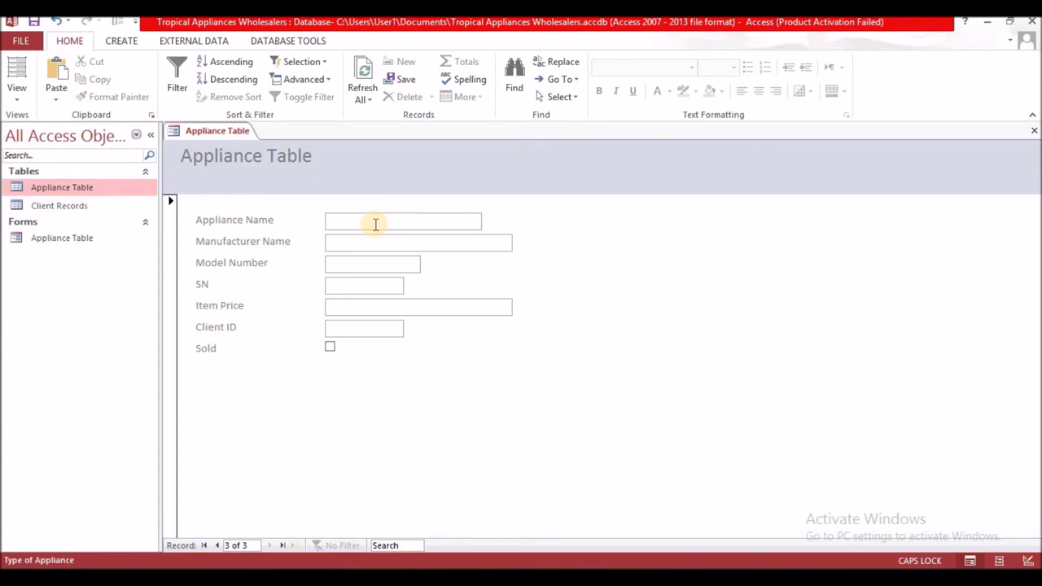
{"action": "type", "text": "M"}
{"action": "key", "text": "BackSpace"}
{"action": "key", "text": "Caps_Lock"}
{"action": "type", "text": "Microwave"}
{"action": "key", "text": "Tab"}
{"action": "type", "text": "Shharp"}
{"action": "key", "text": "Tab"}
Enter model number M0008, SN 12312 and item price $999 for the microwave, fill in the client ID and mark it as sold
{"action": "key", "text": "Caps_Lock"}
{"action": "type", "text": "M0008"}
{"action": "key", "text": "Tab"}
{"action": "type", "text": "12312"}
{"action": "key", "text": "Tab"}
{"action": "type", "text": "999"}
{"action": "key", "text": "Tab"}
{"action": "type", "text": "4"}
{"action": "key", "text": "Tab"}
{"action": "key", "text": "space"}
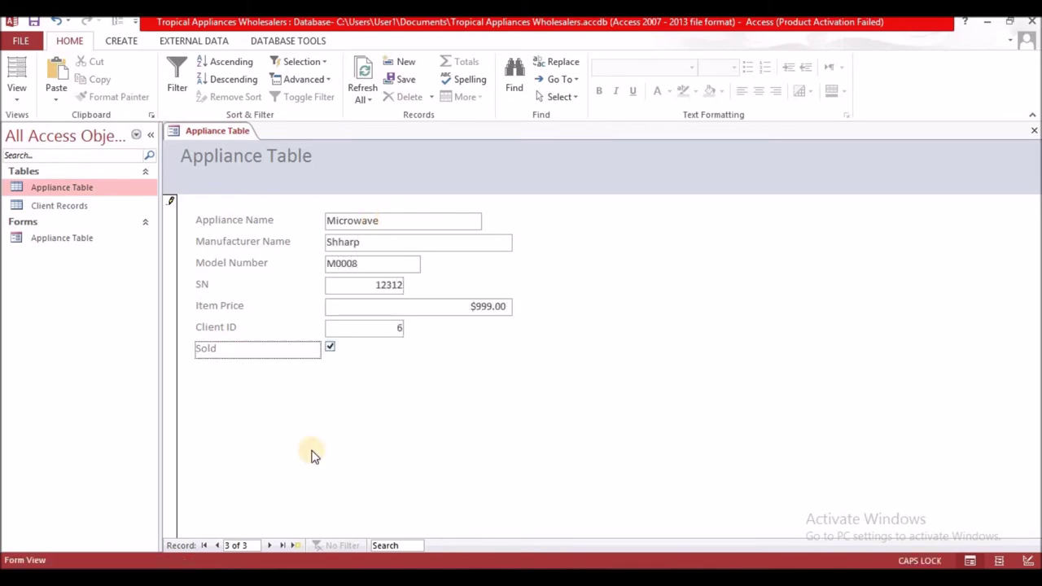
Start a fourth record with Refrigerator as the appliance name and Samsung as the manufacturer
{"action": "key", "text": "Tab"}
{"action": "left_click", "coordinate": [345, 223]}
{"action": "key", "text": "Caps_Lock"}
{"action": "type", "text": "Refrigerator"}
{"action": "key", "text": "Tab"}
{"action": "type", "text": "Samsung"}
{"action": "key", "text": "Tab"}
Enter model number R324, SN 22245 and item price $10,500 for the Samsung refrigerator, fill in the client ID and mark it as sold
{"action": "key", "text": "Caps_Lock"}
{"action": "type", "text": "R324"}
{"action": "key", "text": "Tab"}
{"action": "type", "text": "22245"}
{"action": "key", "text": "Tab"}
{"action": "type", "text": "10500"}
{"action": "key", "text": "Tab"}
{"action": "type", "text": "6"}
{"action": "key", "text": "Tab"}
{"action": "key", "text": "space"}
Start a fifth record marked as sold, with Washing Machine as the appliance name and Samsung as the manufacturer
{"action": "left_click", "coordinate": [272, 545]}
{"action": "key", "text": "space"}
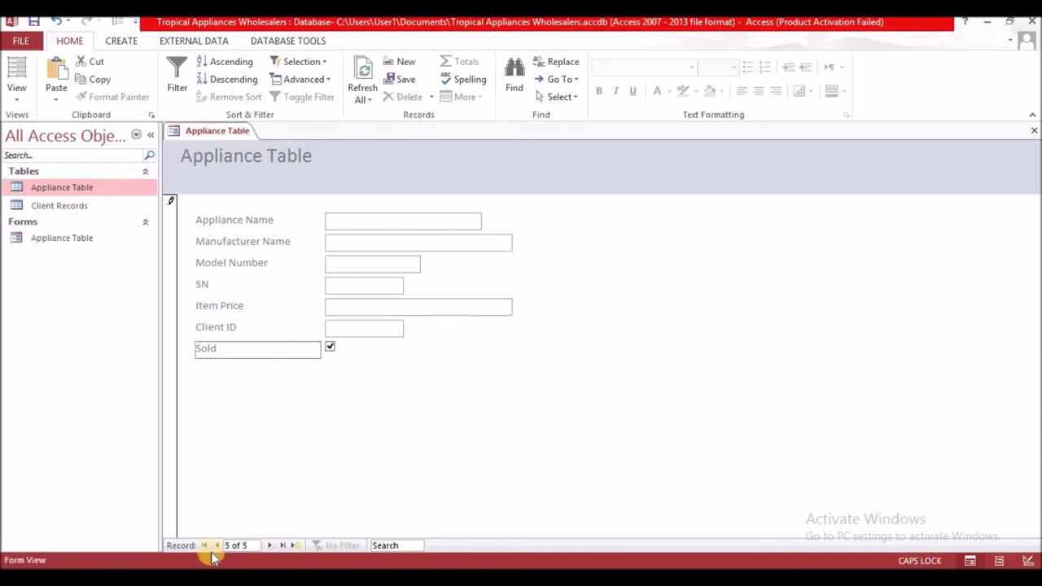
{"action": "left_click", "coordinate": [350, 227]}
{"action": "key", "text": "Caps_Lock"}
{"action": "type", "text": "Washing Machine"}
{"action": "key", "text": "Tab"}
{"action": "type", "text": "Samsung"}
{"action": "key", "text": "Tab"}
Enter model number W212, SN 56324 and item price $3,000 for the Samsung washing machine
{"action": "key", "text": "Caps_Lock"}
{"action": "type", "text": "W212"}
{"action": "key", "text": "Tab"}
{"action": "type", "text": "56324"}
{"action": "key", "text": "Tab"}
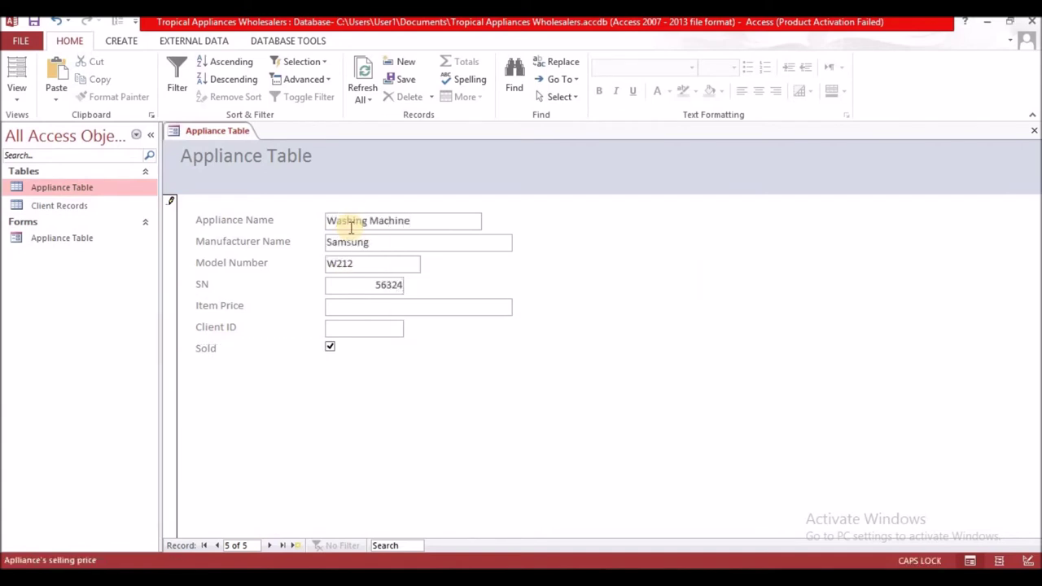
{"action": "type", "text": "5000"}
{"action": "key", "text": "Tab"}
{"action": "key", "text": "Tab"}
Start a sixth record with Washing Machine as the appliance name and Consol as the manufacturer
{"action": "left_click", "coordinate": [216, 546]}
{"action": "left_click", "coordinate": [271, 545]}
{"action": "left_click", "coordinate": [271, 545]}
{"action": "left_click", "coordinate": [357, 221]}
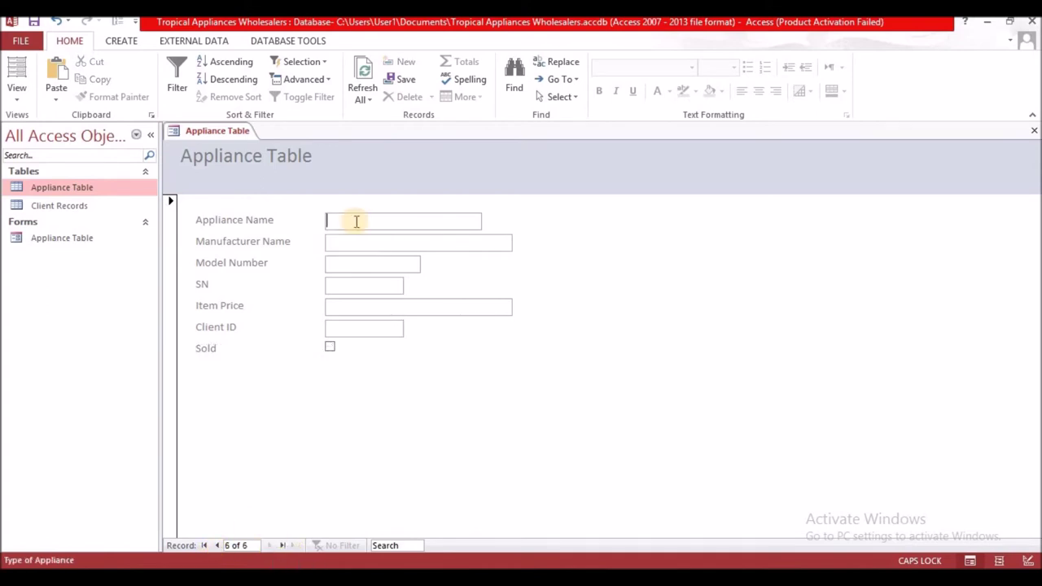
{"action": "key", "text": "Caps_Lock"}
{"action": "type", "text": "Washing Machine"}
{"action": "key", "text": "Tab"}
{"action": "type", "text": "Consol"}
{"action": "key", "text": "Tab"}
Enter model number W786, SN 33233 and item price $1,495 for the Consol washing machine
{"action": "type", "text": "W"}
{"action": "key", "text": "Caps_Lock"}
{"action": "type", "text": "786"}
{"action": "key", "text": "Tab"}
{"action": "type", "text": "10030"}
{"action": "key", "text": "Tab"}
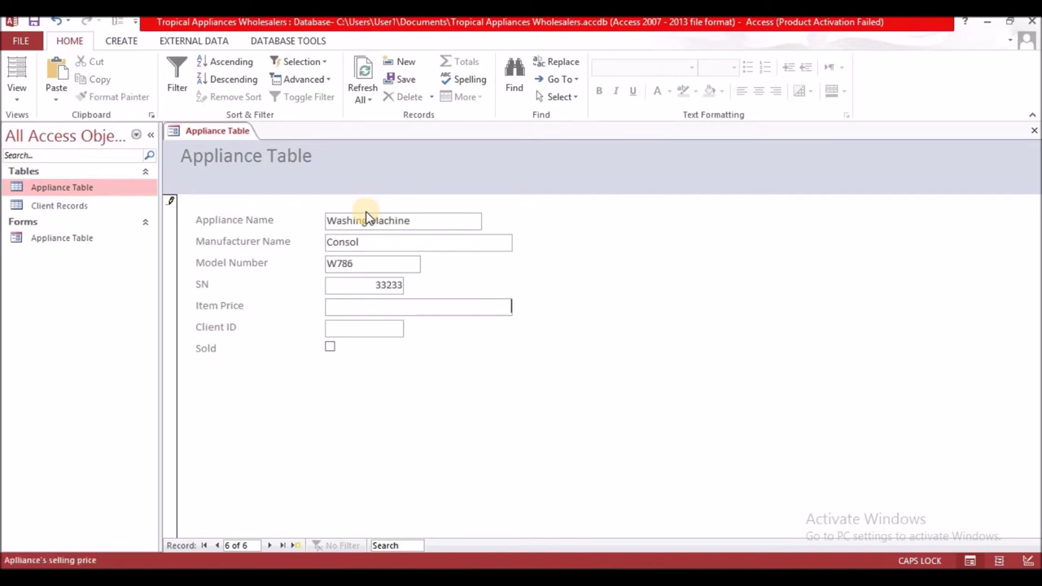
{"action": "type", "text": "1495"}
{"action": "key", "text": "Tab"}
Start a seventh record with Stove as the appliance name and Atlas as the manufacturer
{"action": "left_click", "coordinate": [270, 546]}
{"action": "key", "text": "Caps_Lock"}
{"action": "type", "text": "Stove"}
{"action": "key", "text": "Tab"}
{"action": "type", "text": "Atlas"}
{"action": "key", "text": "Tab"}
Enter model number S001, SN 9876 and item price $850 for the Atlas stove
{"action": "type", "text": "S001"}
{"action": "key", "text": "Tab"}
{"action": "type", "text": "9876"}
{"action": "key", "text": "Tab"}
{"action": "type", "text": "800"}
{"action": "key", "text": "Tab"}
Start an eighth record with Convection Oven as the appliance name and Mabe as the manufacturer
{"action": "key", "text": "Page_Down"}
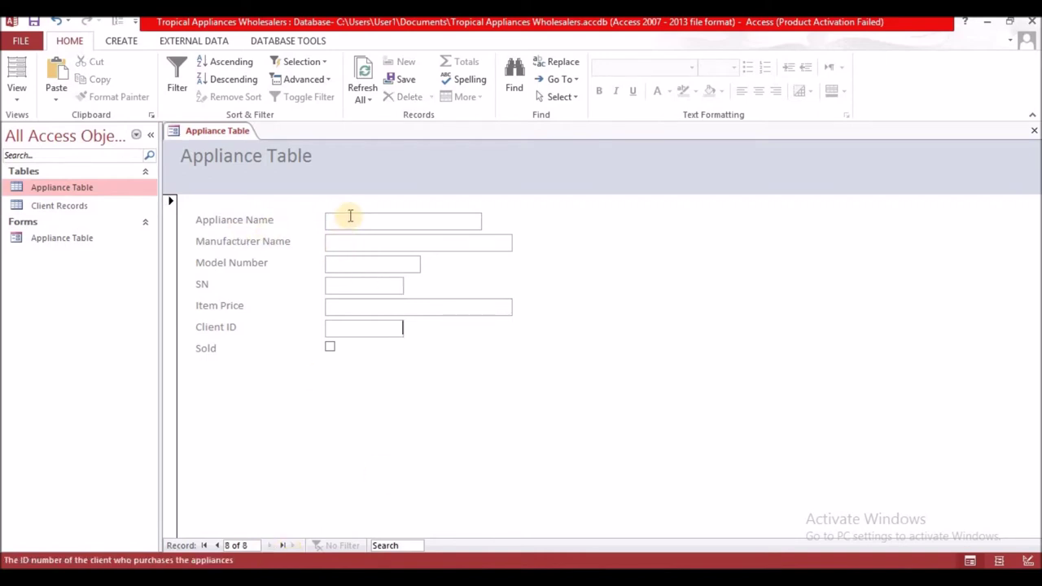
{"action": "left_click", "coordinate": [342, 220]}
{"action": "type", "text": "Convection Oven"}
{"action": "key", "text": "Tab"}
{"action": "type", "text": "Mabe"}
{"action": "key", "text": "Tab"}
Enter model number O332, SN 32109 and item price $320 for the convection oven, fill in the client ID and mark it as sold
{"action": "type", "text": "O332"}
{"action": "key", "text": "Tab"}
{"action": "type", "text": "32109"}
{"action": "key", "text": "Tab"}
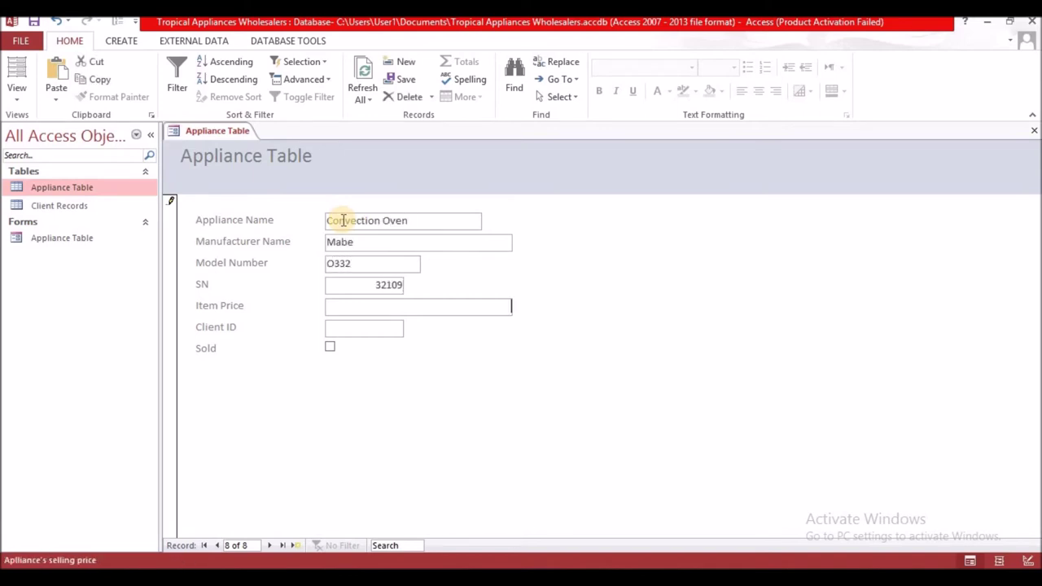
{"action": "type", "text": "320"}
{"action": "key", "text": "Tab"}
{"action": "type", "text": "5"}
{"action": "key", "text": "Tab"}
{"action": "left_click", "coordinate": [330, 348]}
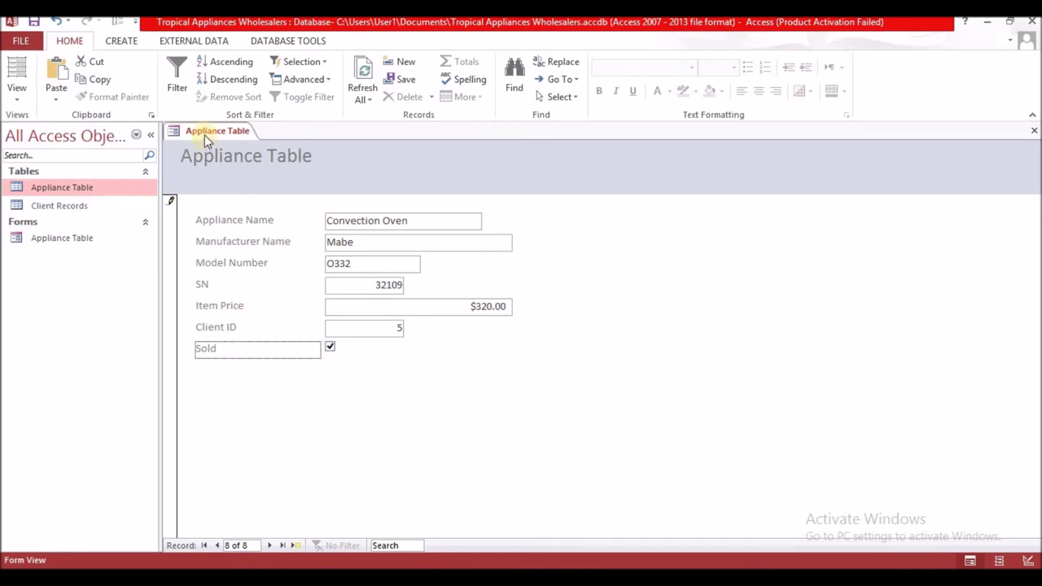
Close the form and open the Appliance Table datasheet to review the entered records
{"action": "left_click", "coordinate": [1034, 129]}
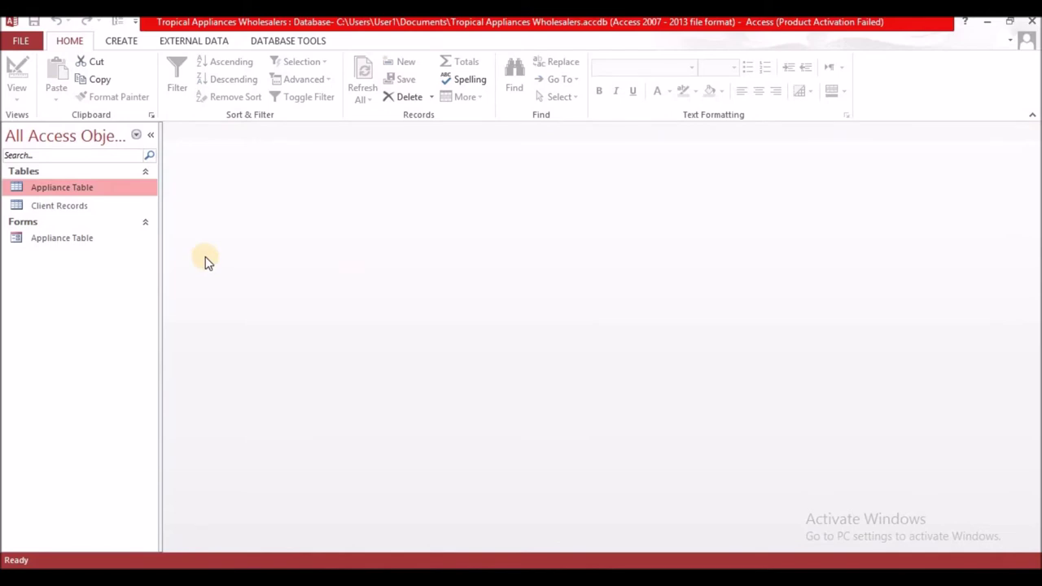
{"action": "double_click", "coordinate": [60, 191]}
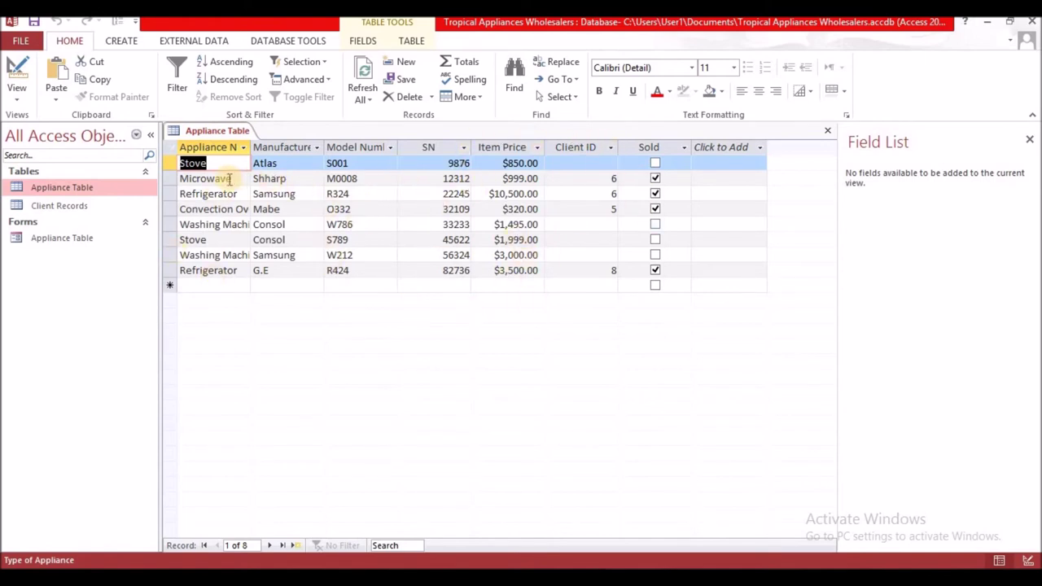
Reopen the Appliance Table form and browse forward through its records to the third one
{"action": "double_click", "coordinate": [83, 238]}
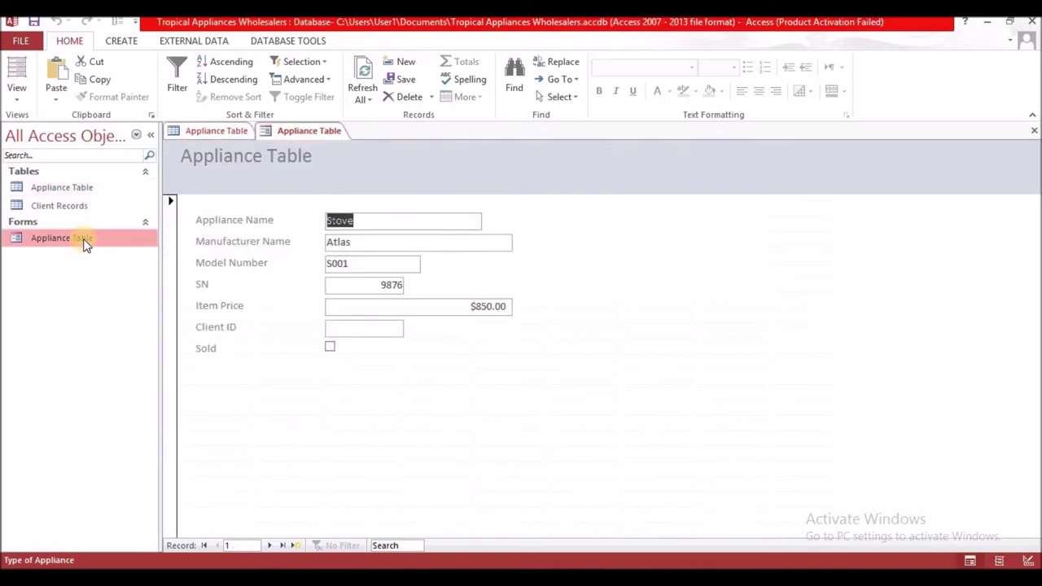
{"action": "left_click", "coordinate": [272, 545]}
{"action": "left_click", "coordinate": [271, 545]}
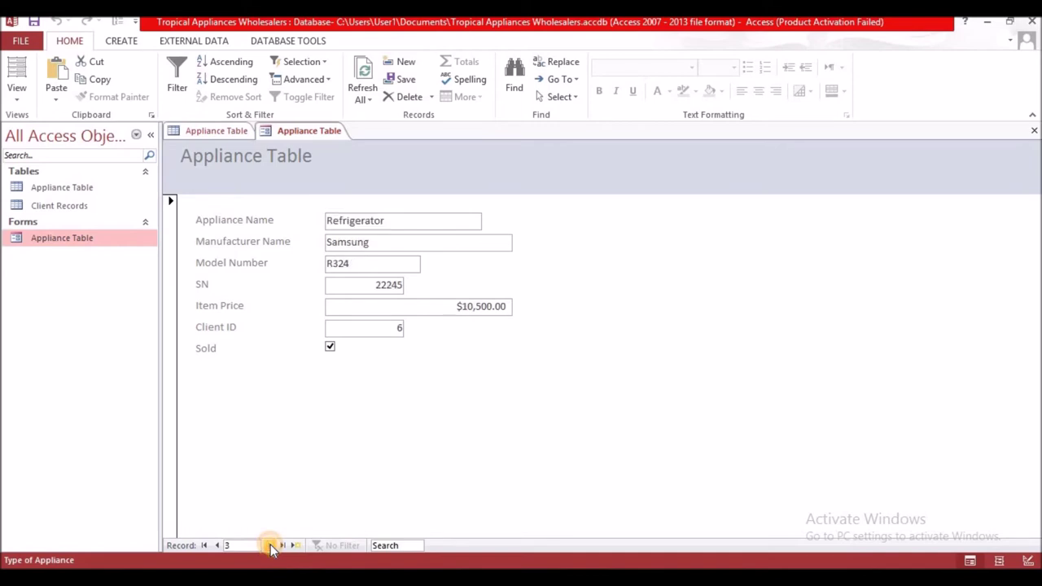
Browse to the fourth record in the Appliance Table form, check the task slides, and close the form
{"action": "left_click", "coordinate": [272, 545]}
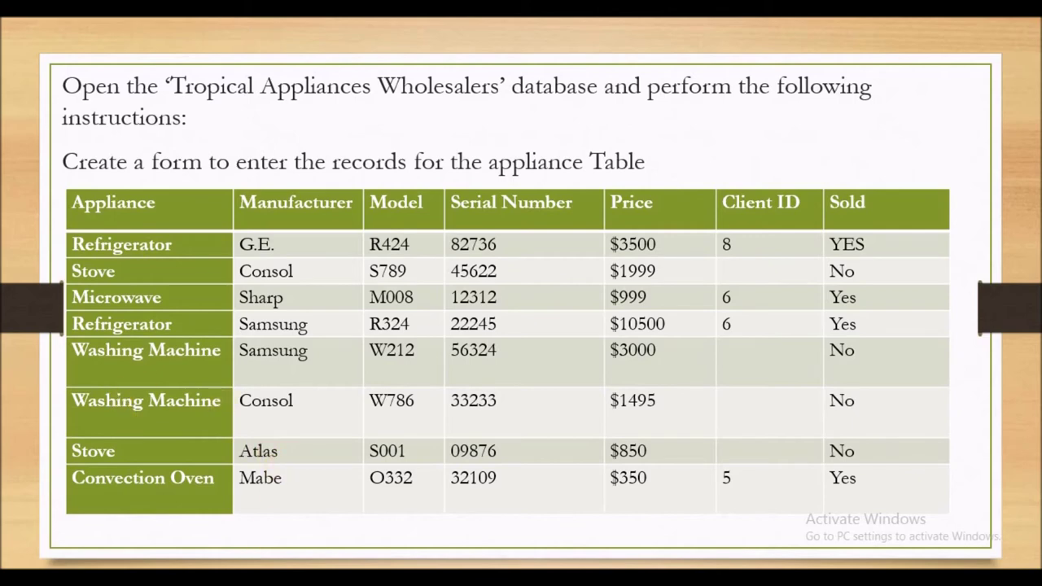
{"action": "key", "text": "Right"}
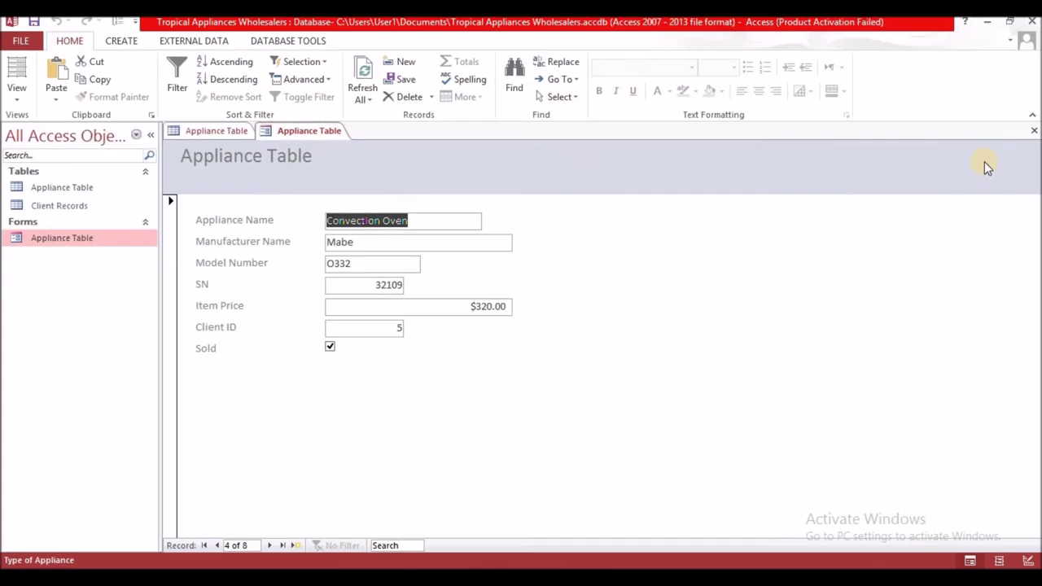
{"action": "left_click", "coordinate": [1034, 130]}
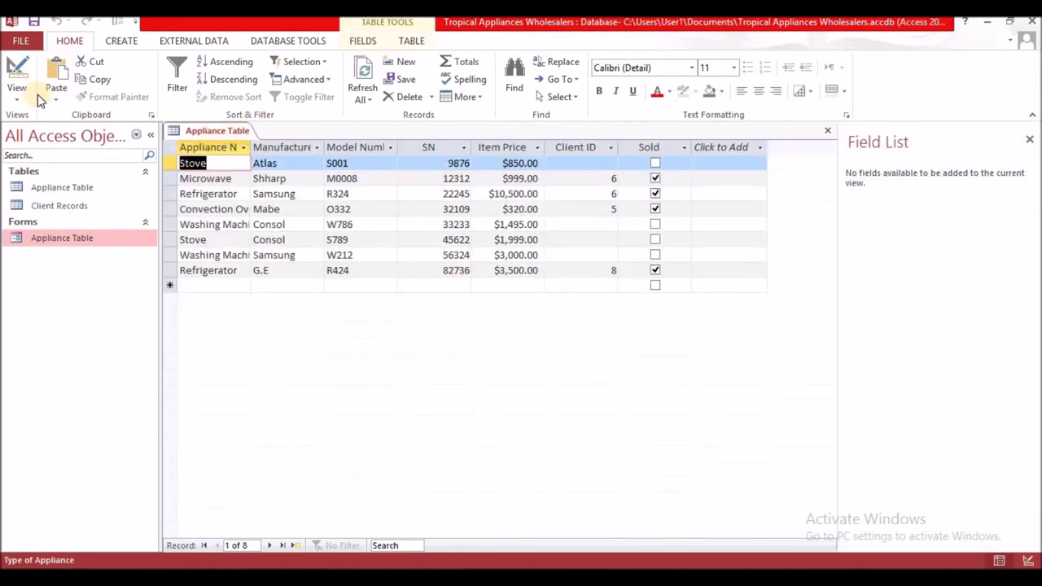
Show the Appliance Table in Design View, examine the Serial Number field's index setting, and check the task instructions
{"action": "left_click", "coordinate": [18, 70]}
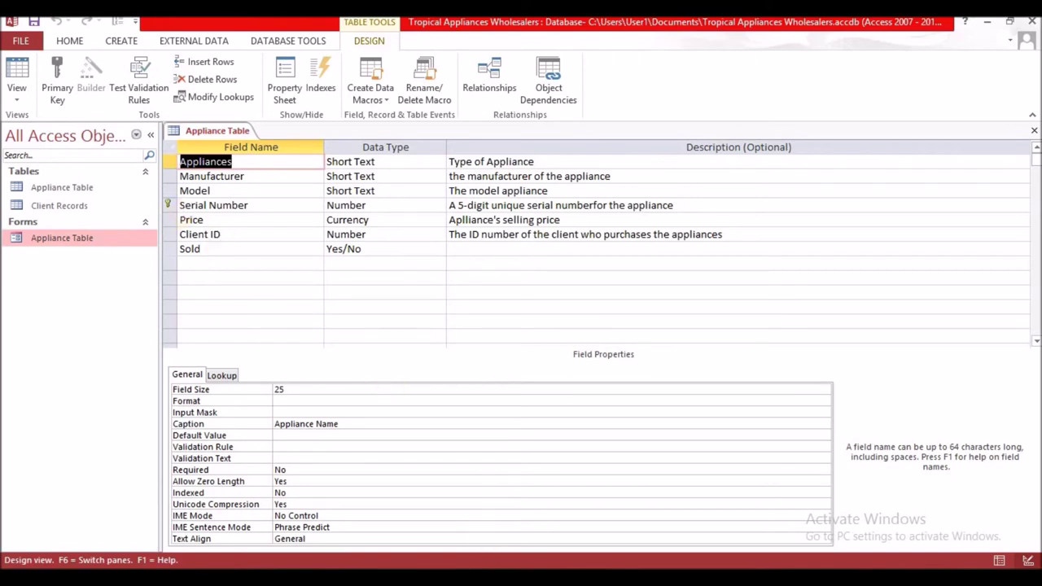
{"action": "key", "text": "Down"}
{"action": "key", "text": "Down"}
{"action": "key", "text": "Down"}
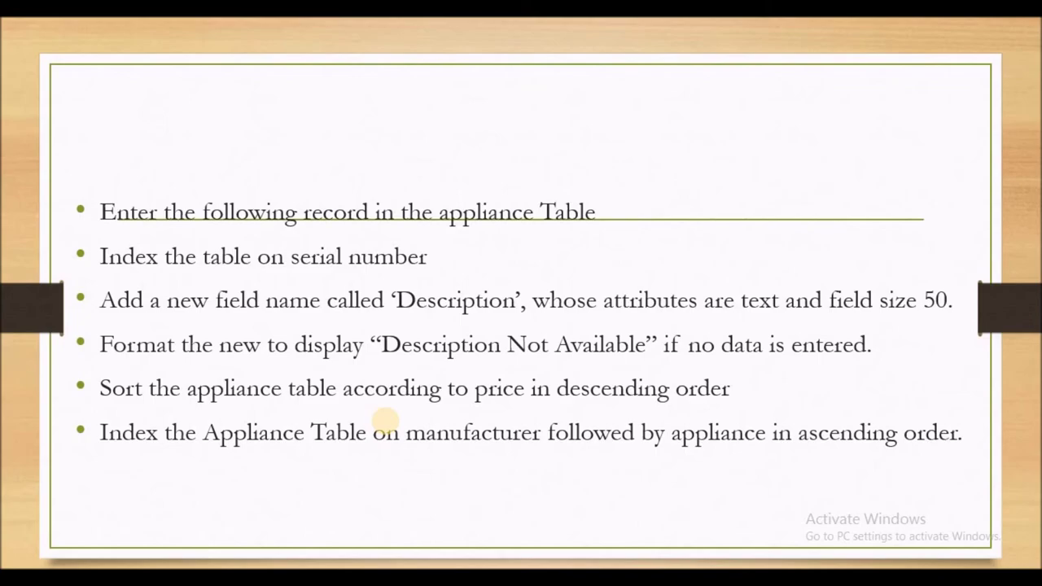
{"action": "key", "text": "alt+Tab"}
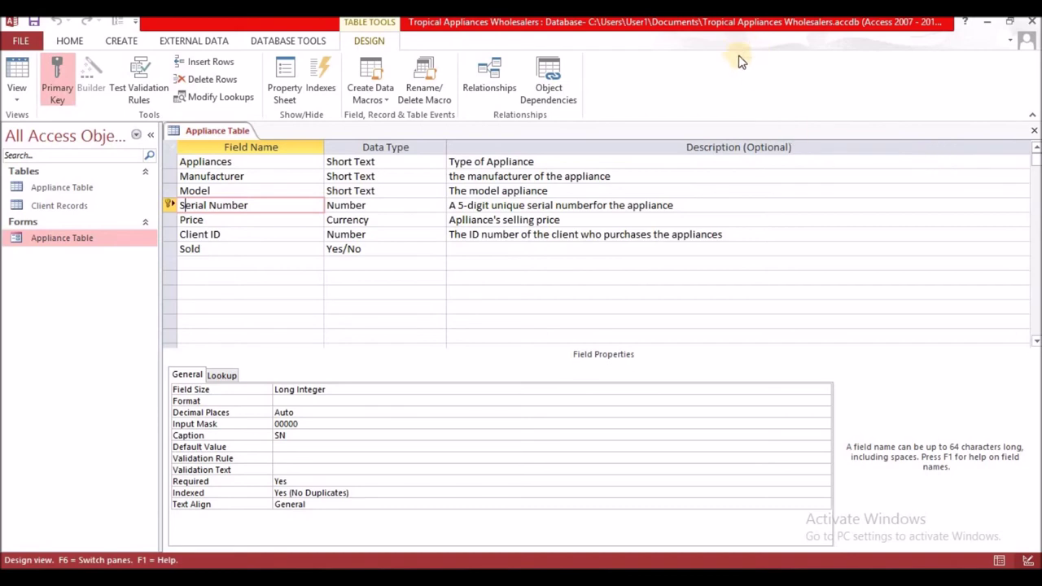
Add a field named Description below Sold and set its data type to Short Text
{"action": "left_click", "coordinate": [198, 263]}
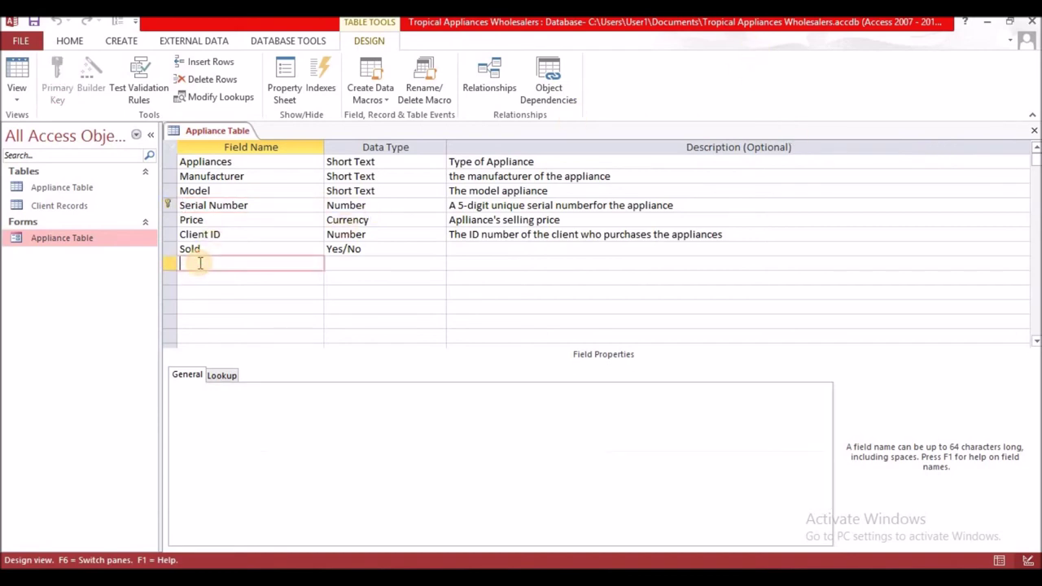
{"action": "type", "text": "Description"}
{"action": "left_click", "coordinate": [322, 321]}
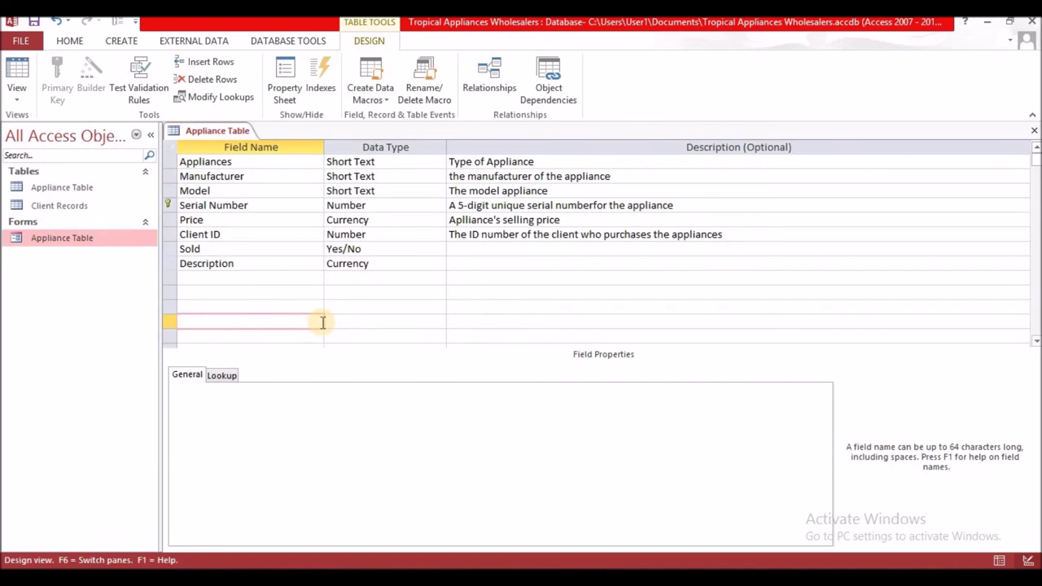
{"action": "left_click", "coordinate": [386, 260]}
{"action": "left_click", "coordinate": [439, 263]}
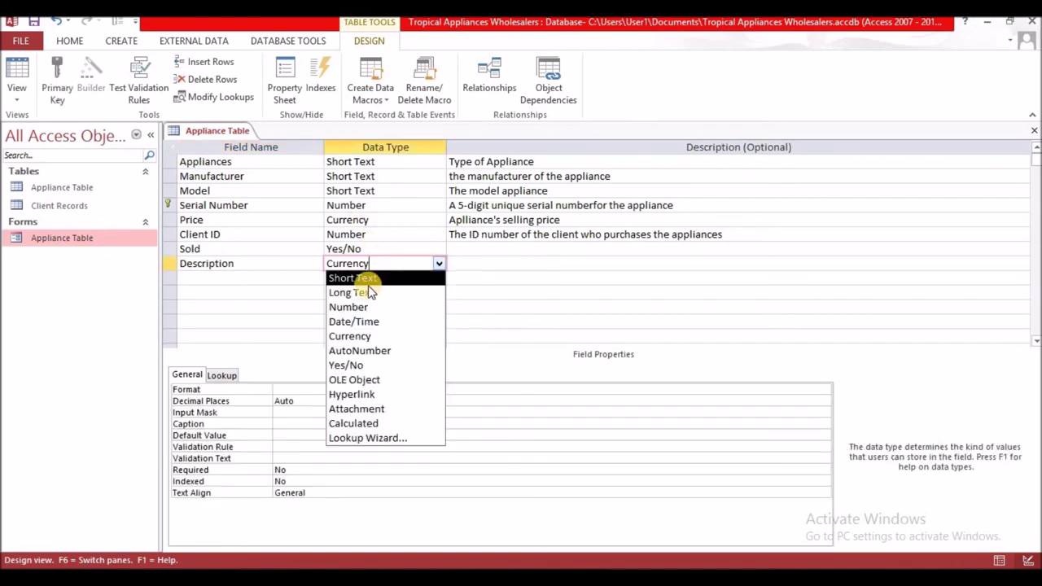
{"action": "left_click", "coordinate": [361, 277]}
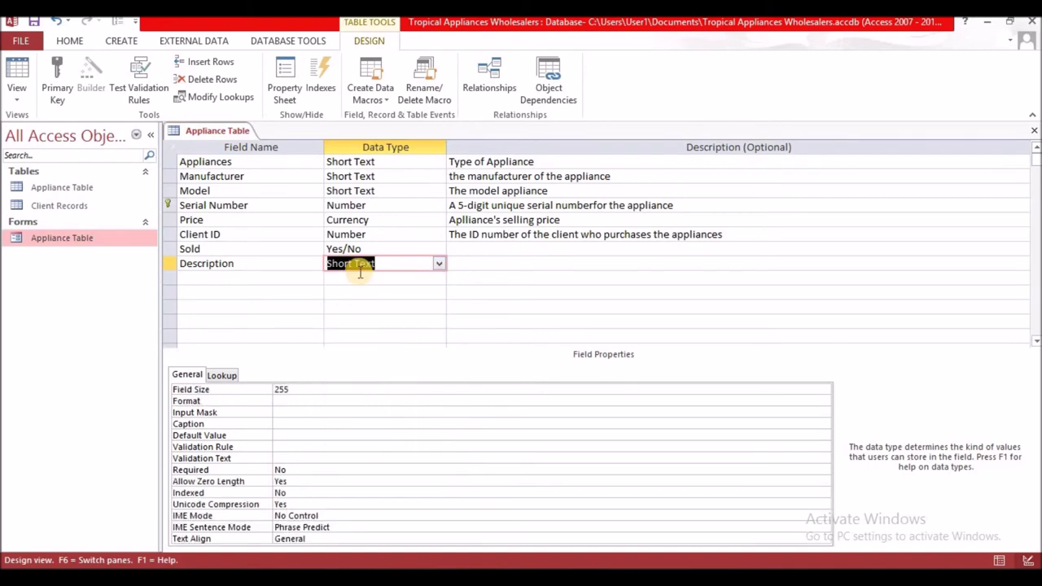
Set the Description field's size to 50 and show the table's Property Sheet
{"action": "left_click", "coordinate": [295, 389]}
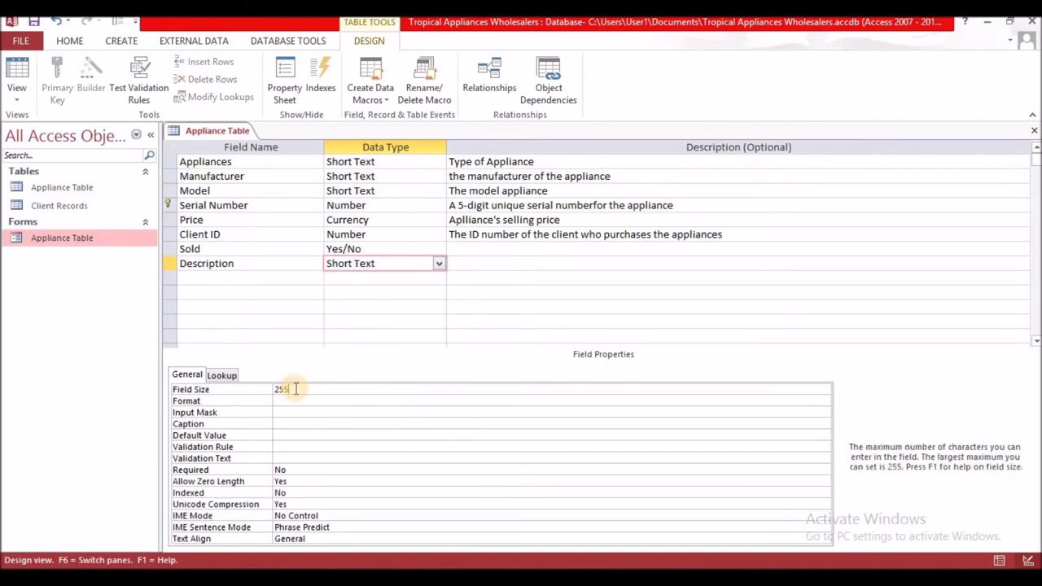
{"action": "key", "text": "BackSpace"}
{"action": "key", "text": "BackSpace"}
{"action": "key", "text": "BackSpace"}
{"action": "type", "text": "50"}
{"action": "key", "text": "F4"}
Set the Description field's format to @;"Description Not Available" and save the table design
{"action": "left_click", "coordinate": [491, 400]}
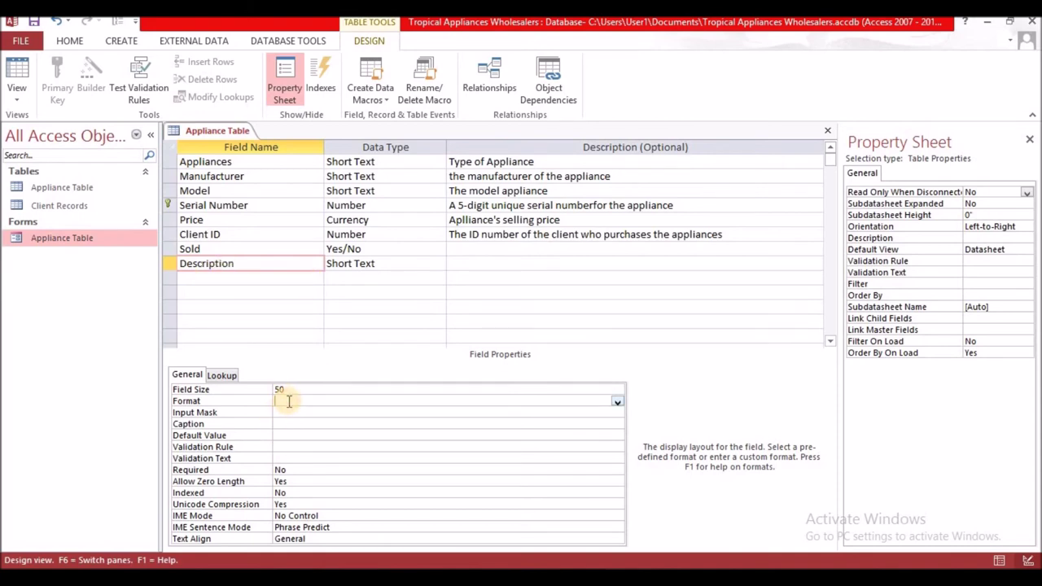
{"action": "type", "text": "@"}
{"action": "type", "text": ";\"Description Not Available"}
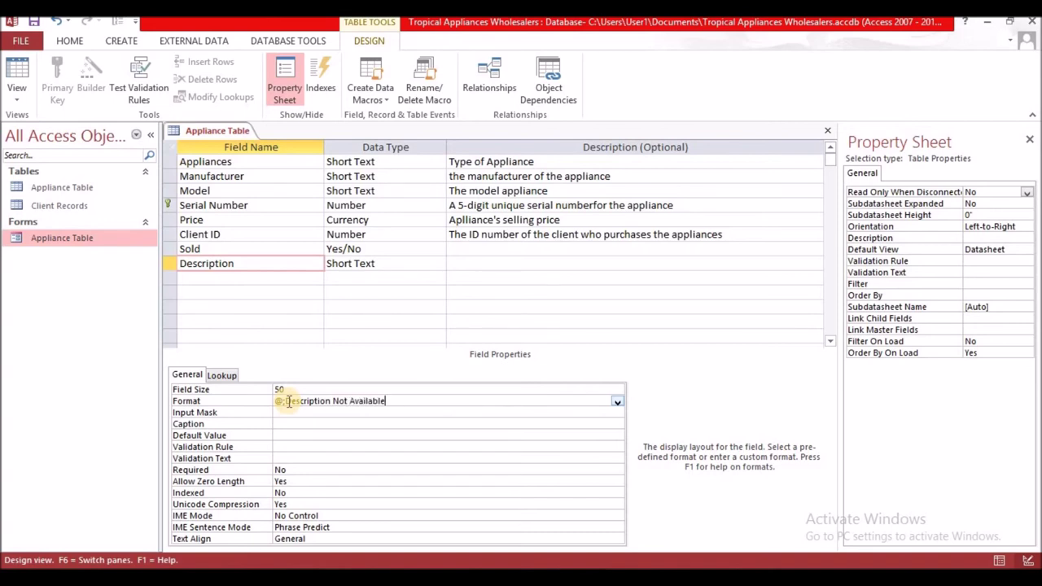
{"action": "left_click", "coordinate": [399, 434]}
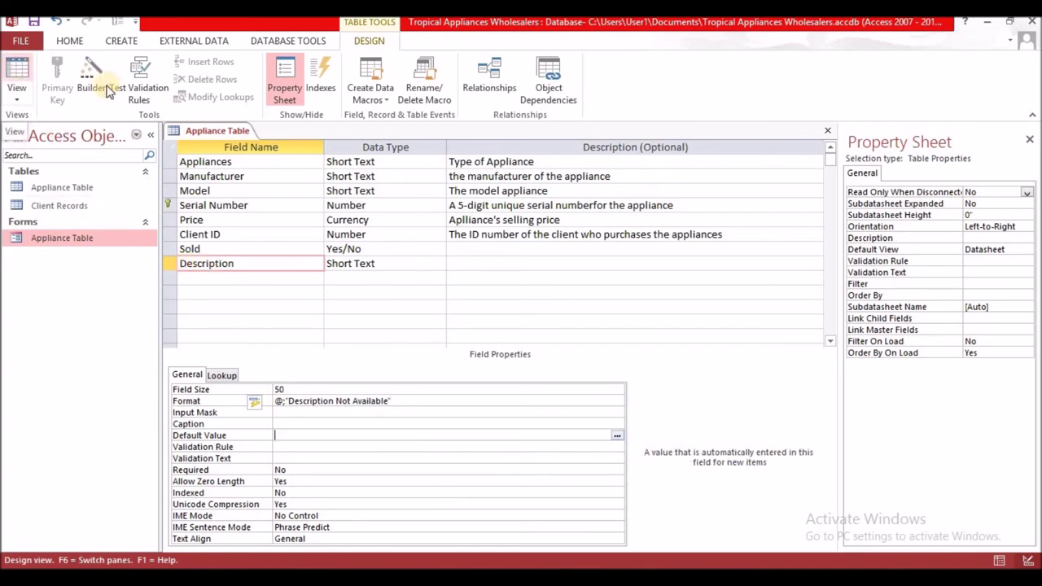
{"action": "right_click", "coordinate": [215, 130]}
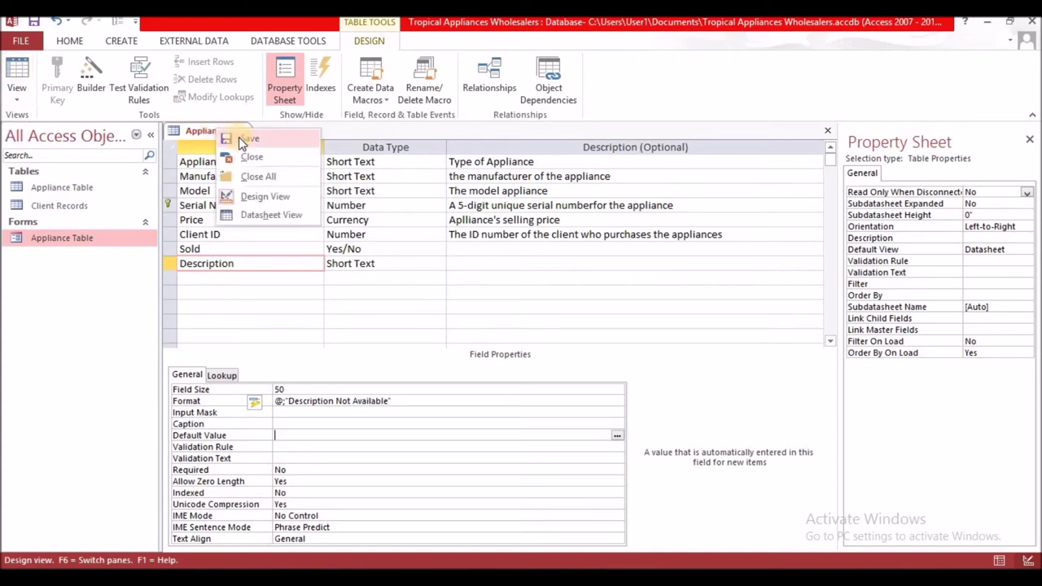
{"action": "left_click", "coordinate": [238, 137]}
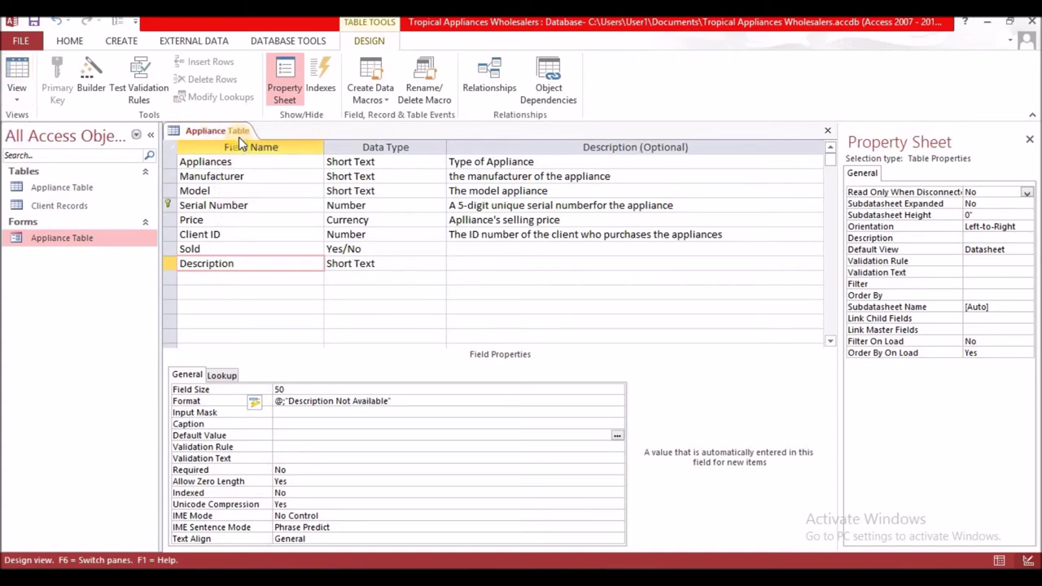
Switch the Appliance Table to Datasheet View and widen the Description column to fit its text
{"action": "left_click", "coordinate": [17, 73]}
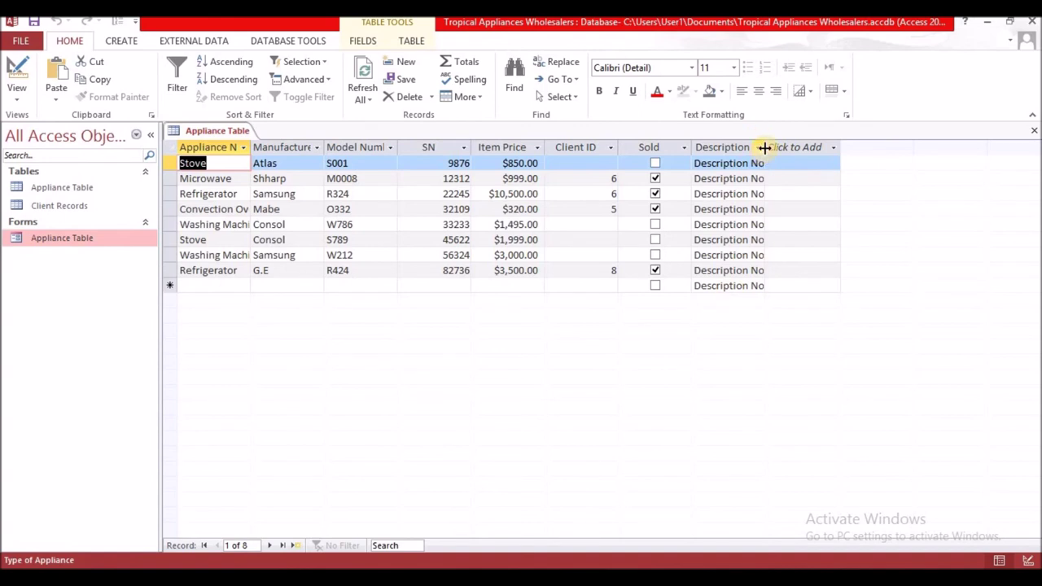
{"action": "left_click_drag", "start_coordinate": [765, 148], "coordinate": [833, 147]}
{"action": "left_click", "coordinate": [840, 148]}
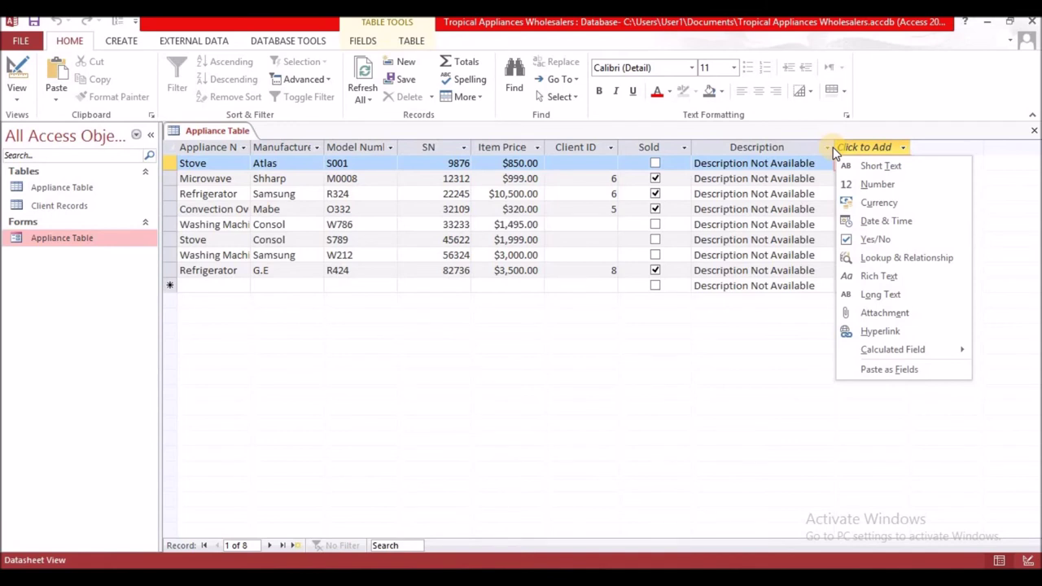
{"action": "key", "text": "Escape"}
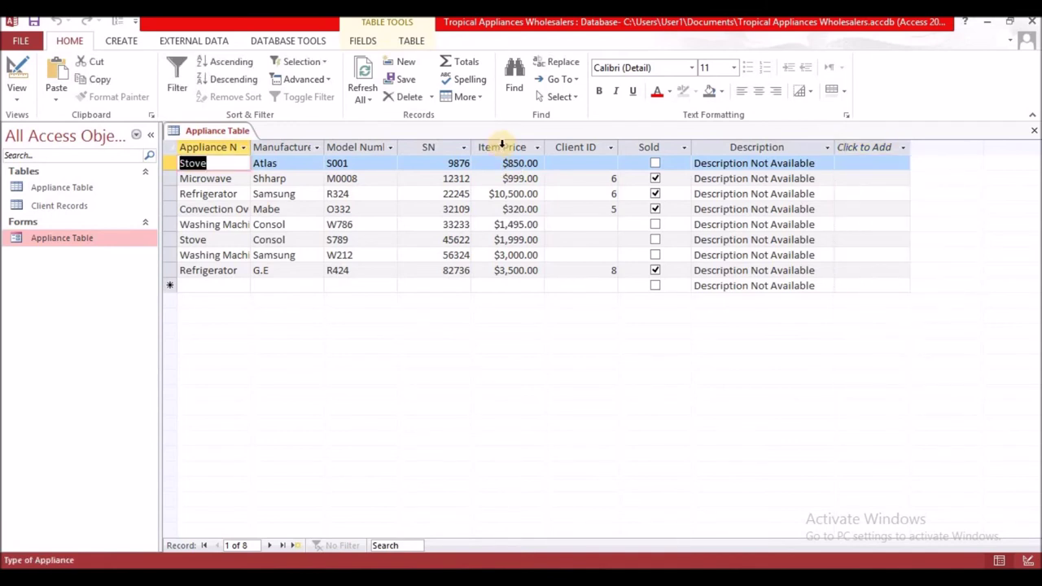
Sort the Appliance Table by Item Price in descending order and widen the Appliance Name column
{"action": "left_click", "coordinate": [503, 146]}
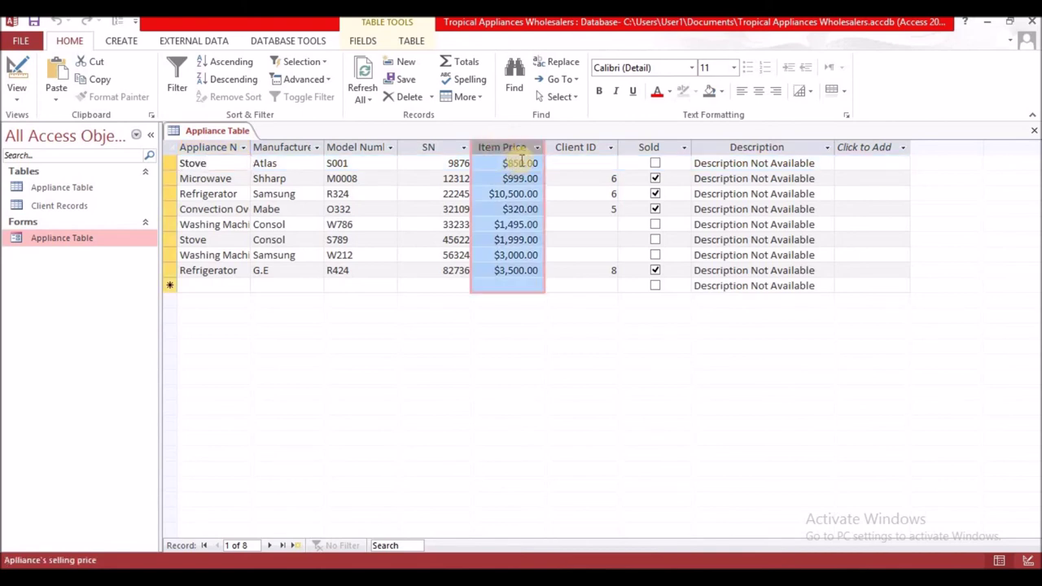
{"action": "left_click", "coordinate": [234, 81]}
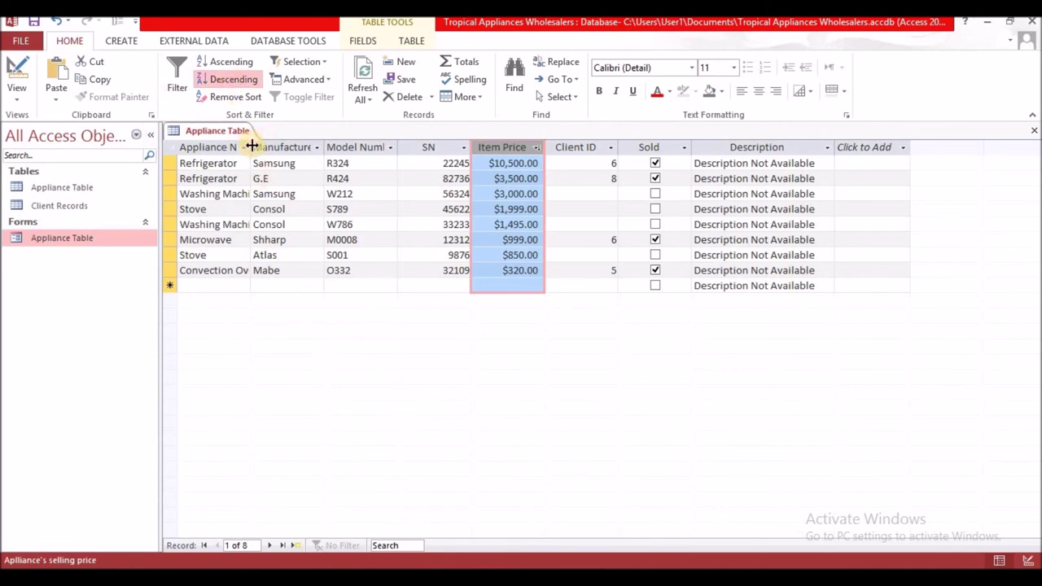
{"action": "left_click_drag", "start_coordinate": [249, 145], "coordinate": [283, 146]}
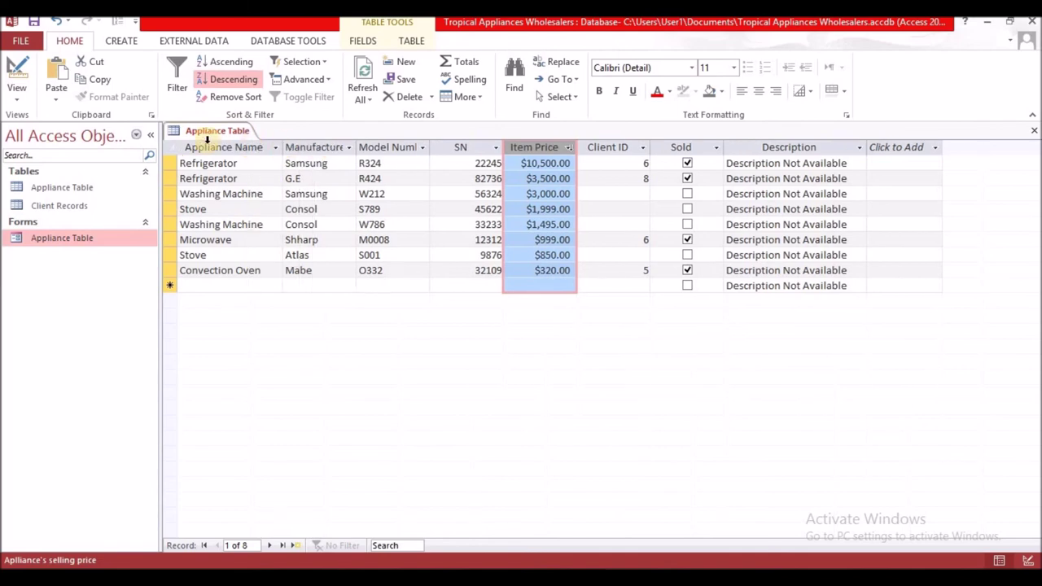
Return to Design View and add an index named Manufacturer on the Manufacturer field in ascending order
{"action": "left_click", "coordinate": [18, 66]}
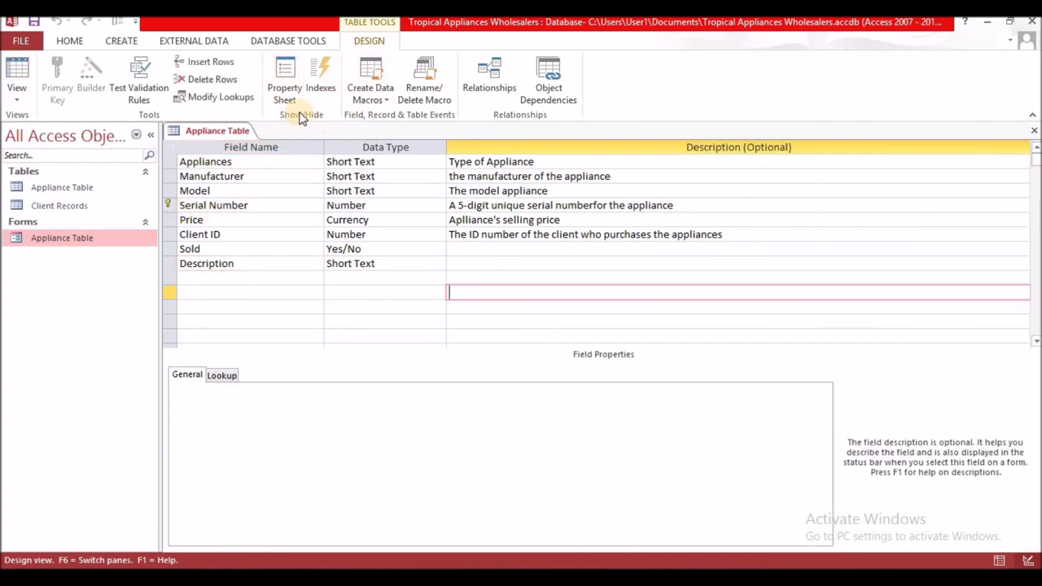
{"action": "left_click", "coordinate": [326, 79]}
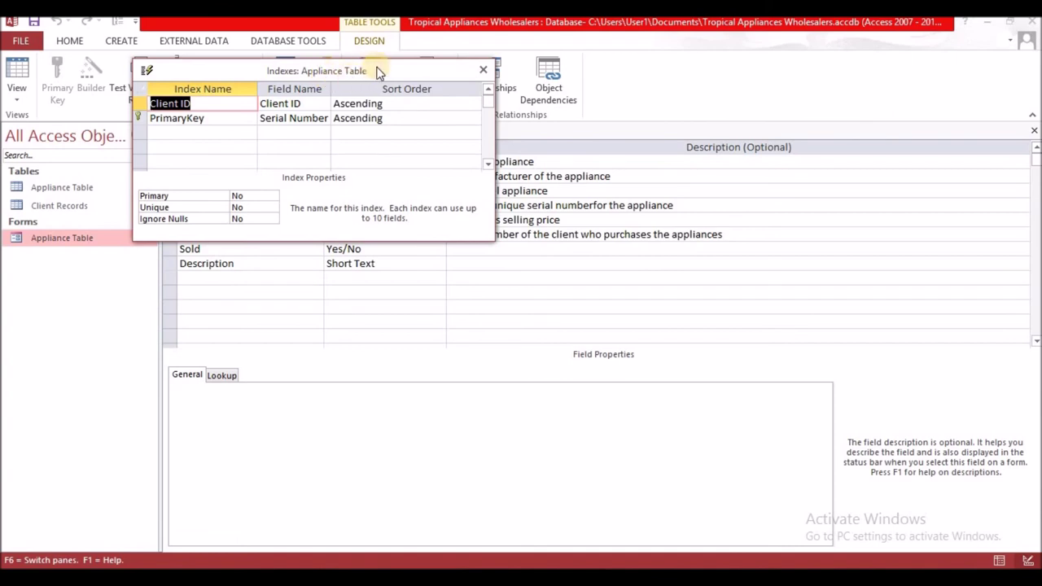
{"action": "left_click_drag", "start_coordinate": [380, 70], "coordinate": [558, 165]}
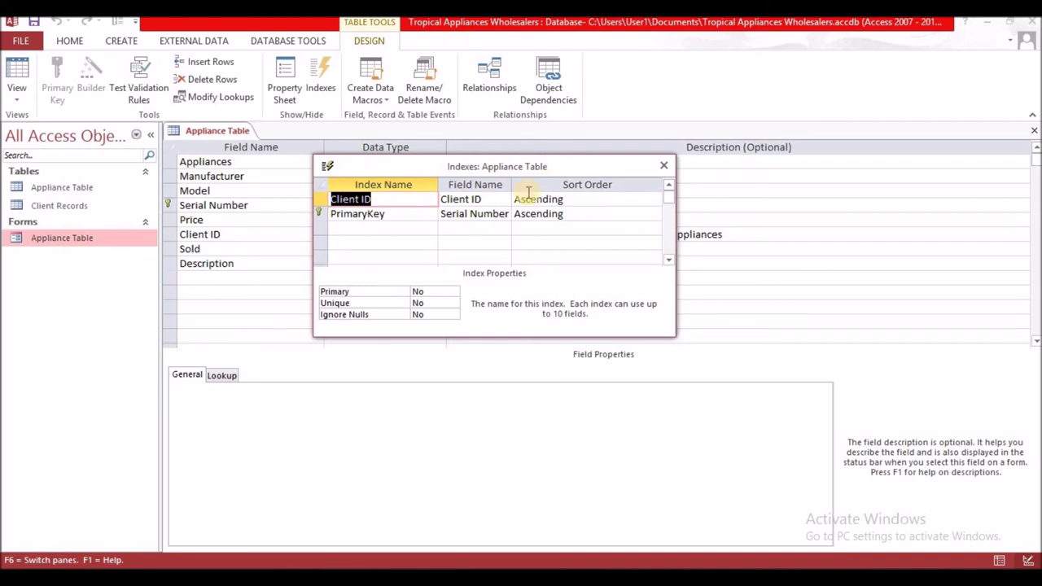
{"action": "left_click", "coordinate": [339, 228]}
{"action": "left_click_drag", "start_coordinate": [422, 166], "coordinate": [500, 170]}
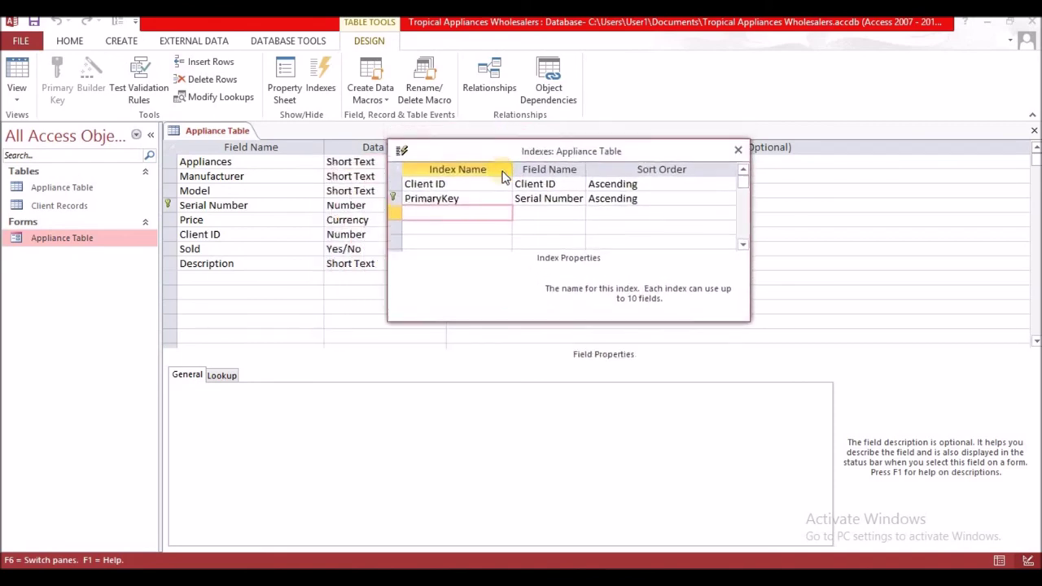
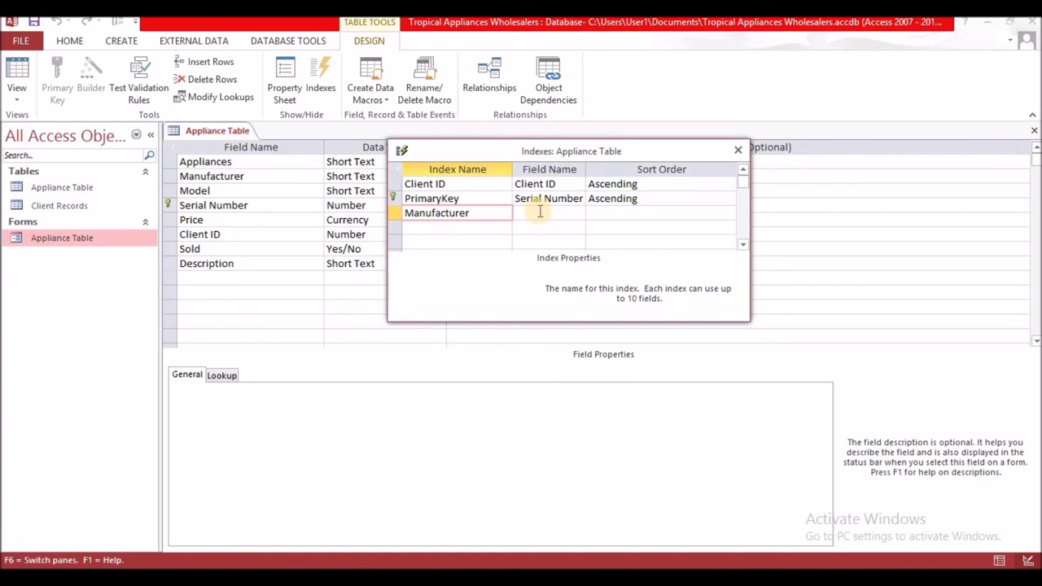
{"action": "left_click", "coordinate": [540, 211]}
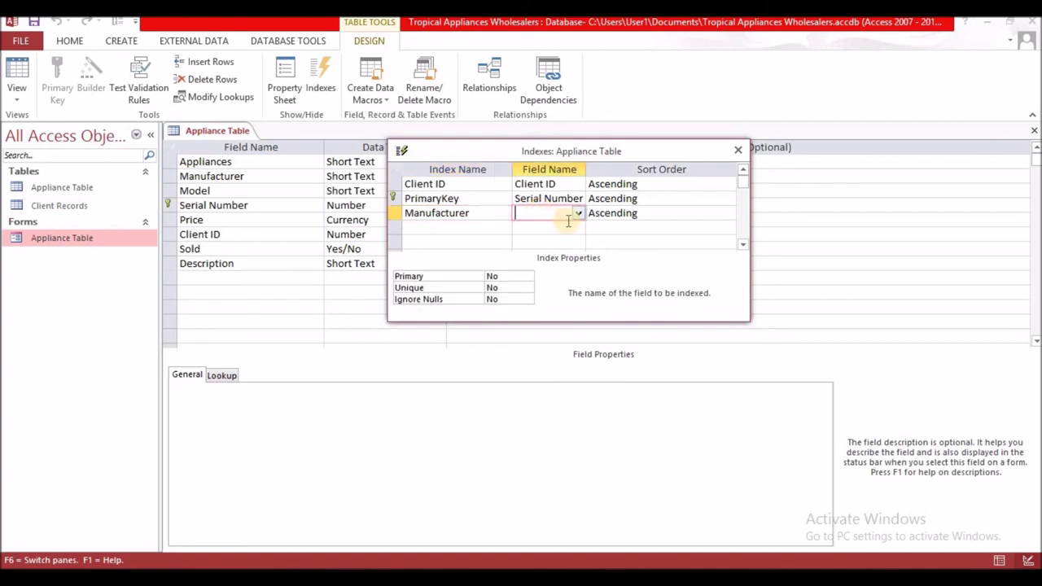
{"action": "left_click", "coordinate": [578, 213]}
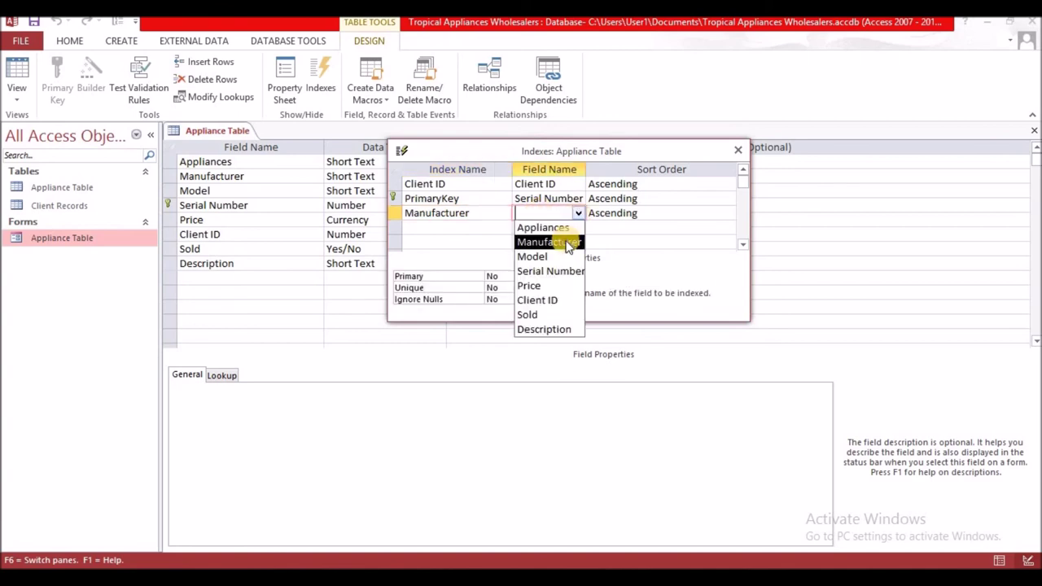
{"action": "left_click", "coordinate": [563, 241]}
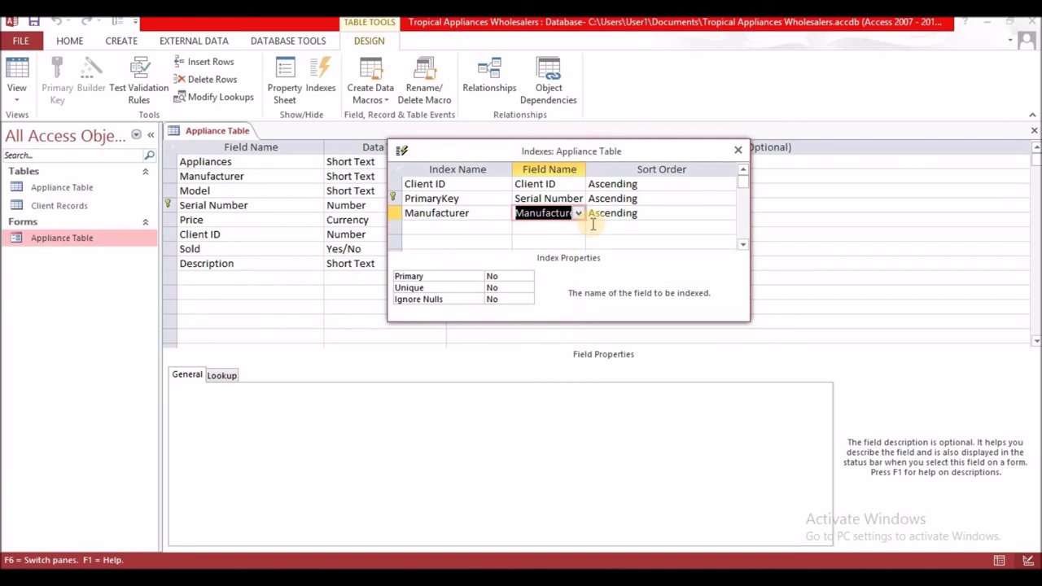
Add the Appliances field in ascending order as the second field of the Manufacturer index, leaving its index name blank
{"action": "left_click", "coordinate": [442, 228]}
{"action": "left_click", "coordinate": [427, 226]}
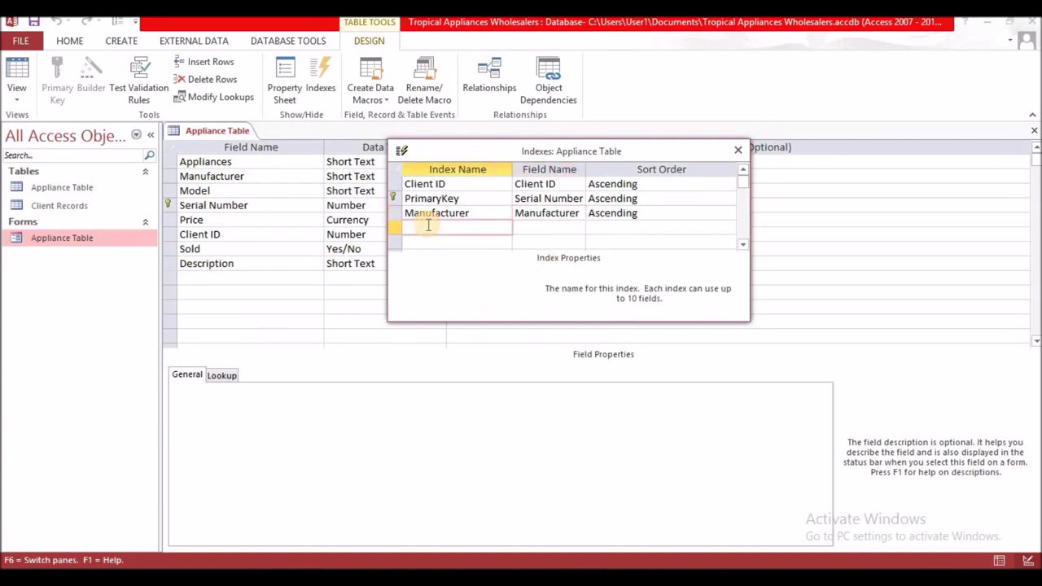
{"action": "left_click", "coordinate": [543, 230]}
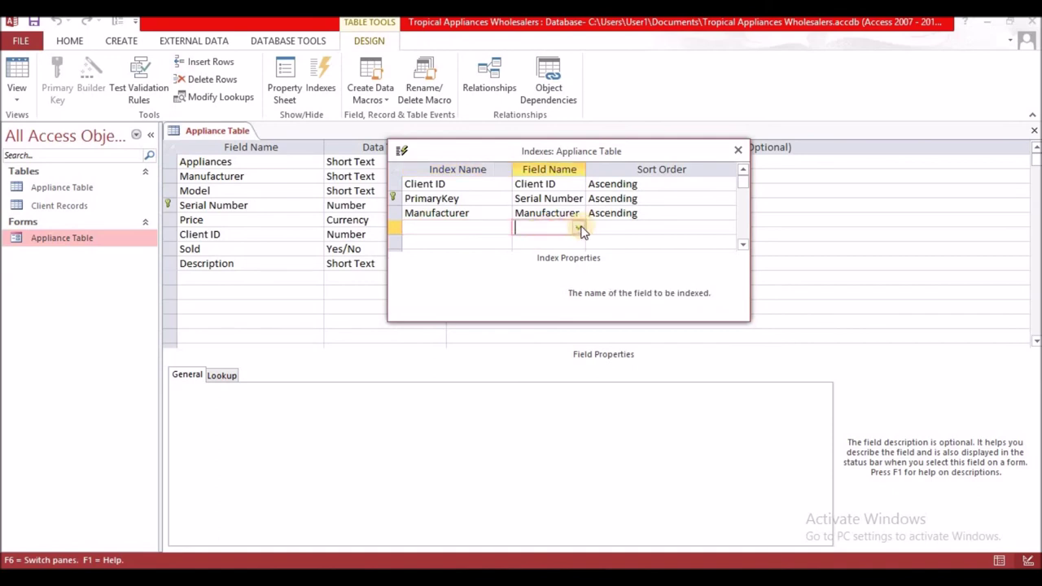
{"action": "left_click", "coordinate": [580, 228]}
{"action": "left_click", "coordinate": [551, 242]}
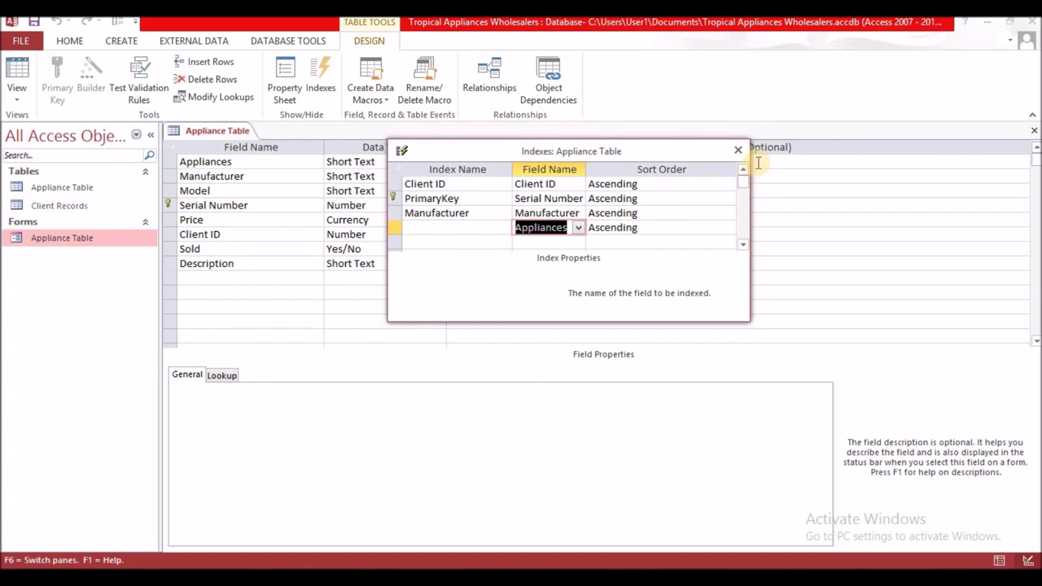
Close the Indexes window and the Appliance Table, saving the design changes
{"action": "left_click", "coordinate": [738, 150]}
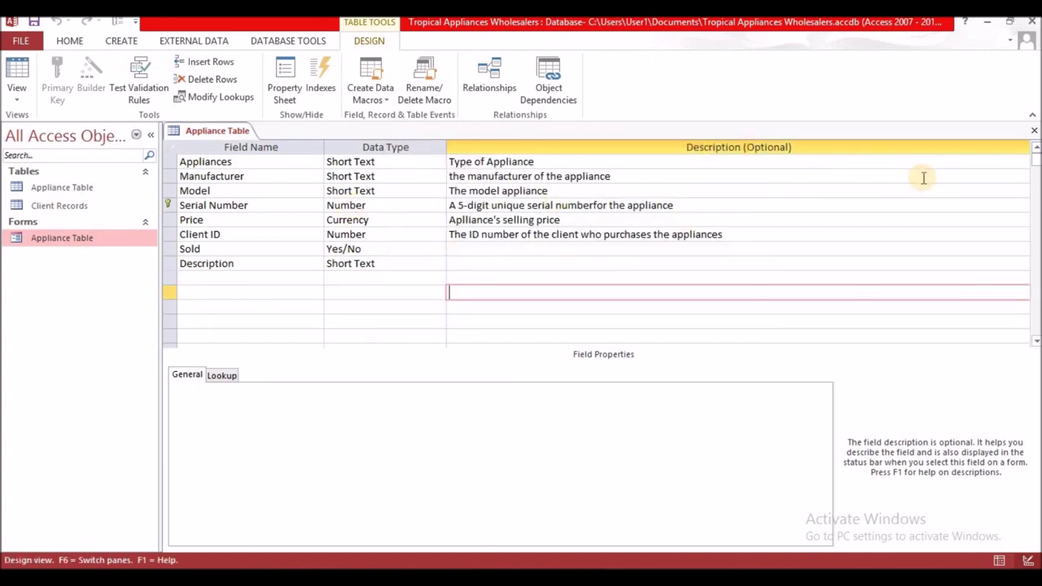
{"action": "left_click", "coordinate": [1034, 130]}
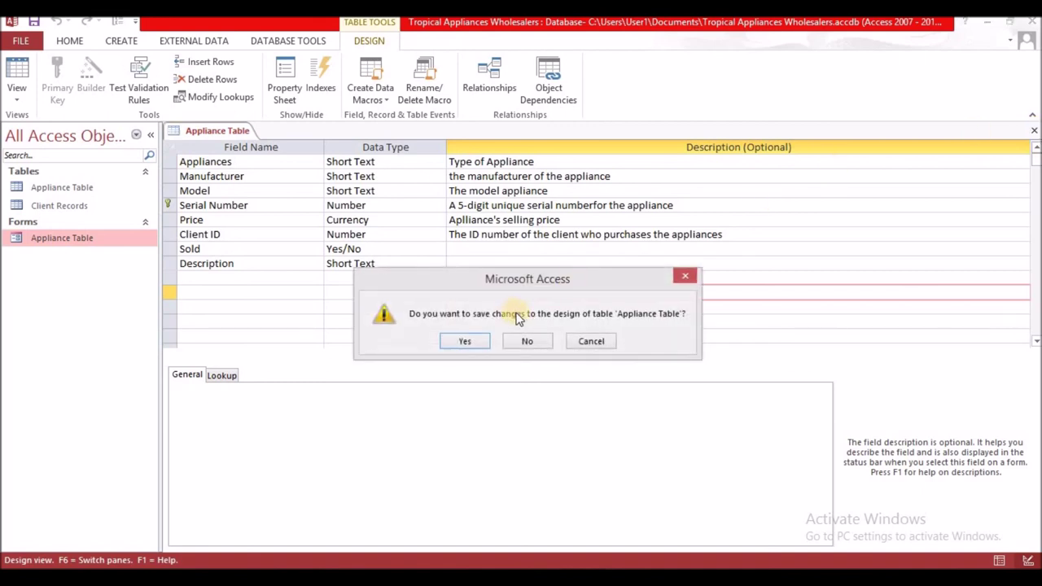
{"action": "left_click", "coordinate": [465, 341]}
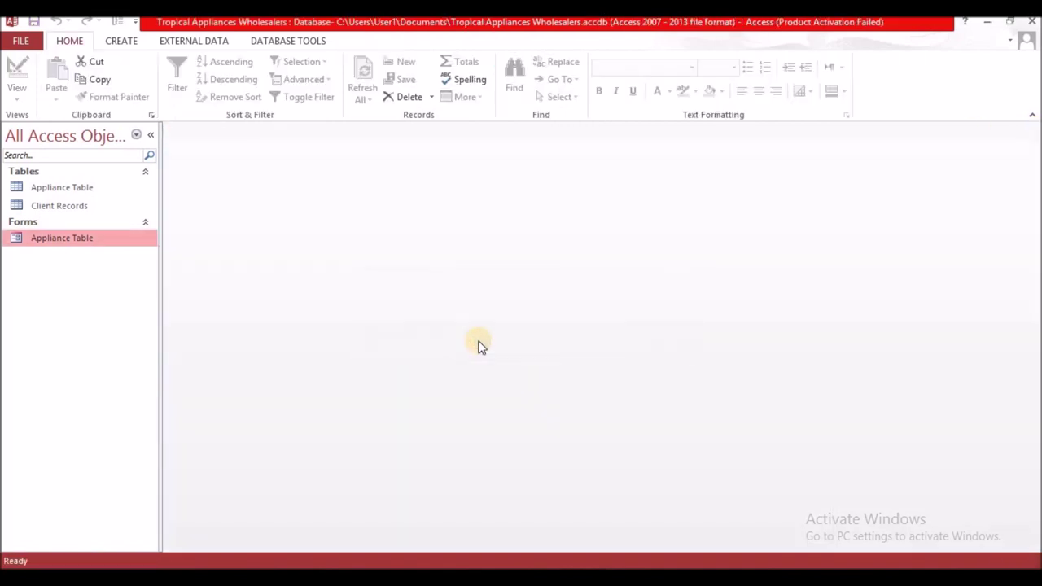